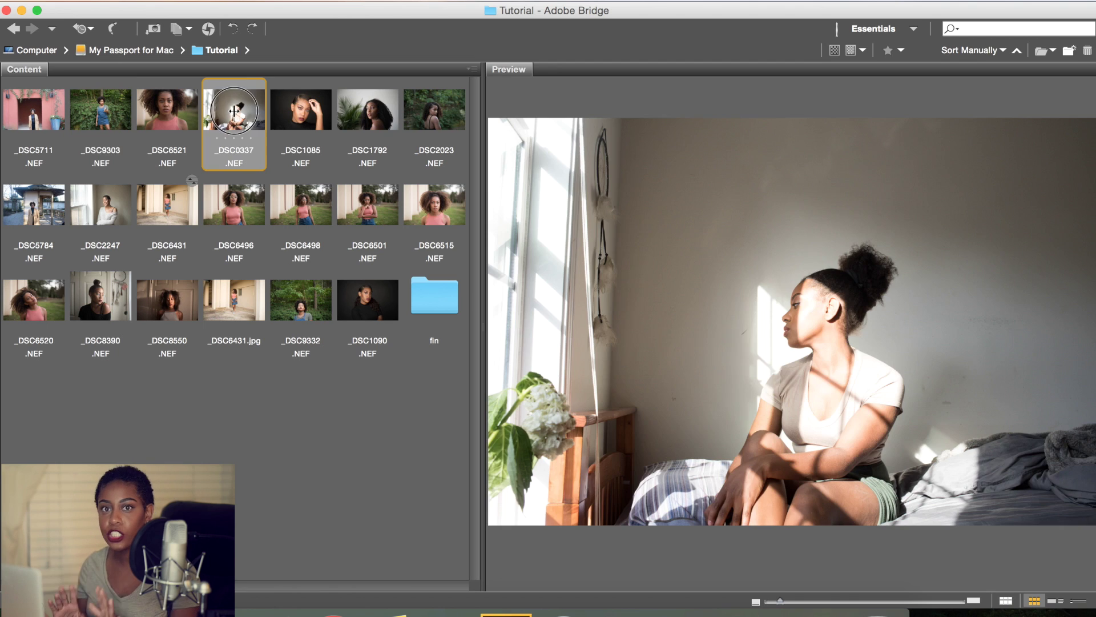
Preview the portrait photos _DSC1085, _DSC1792 and _DSC2023 one after another at large size.
click(316, 110)
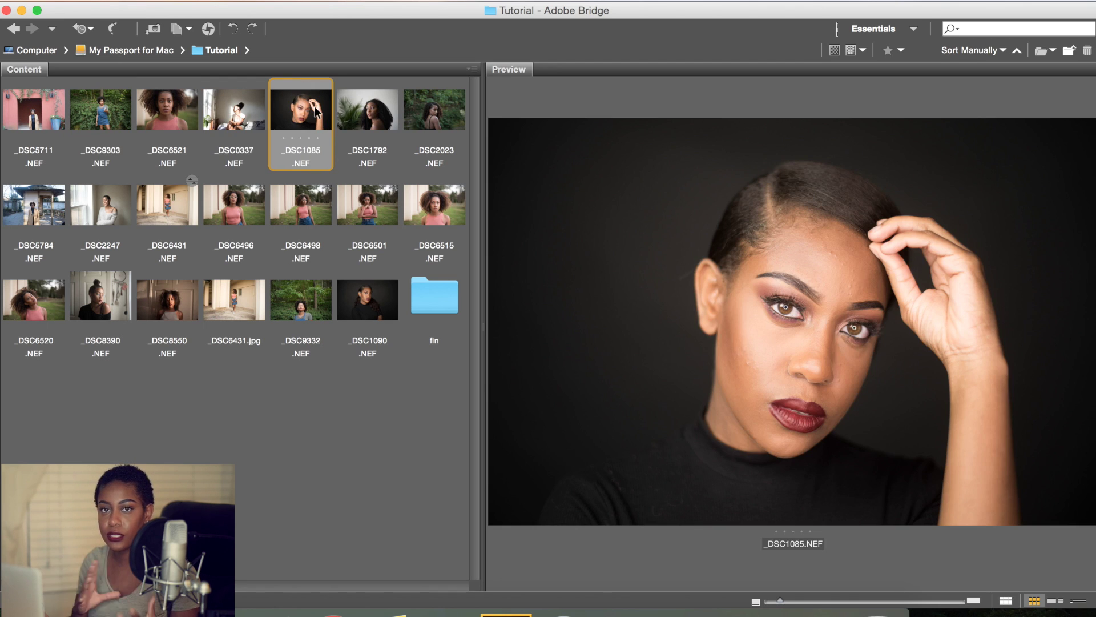
click(367, 111)
click(425, 114)
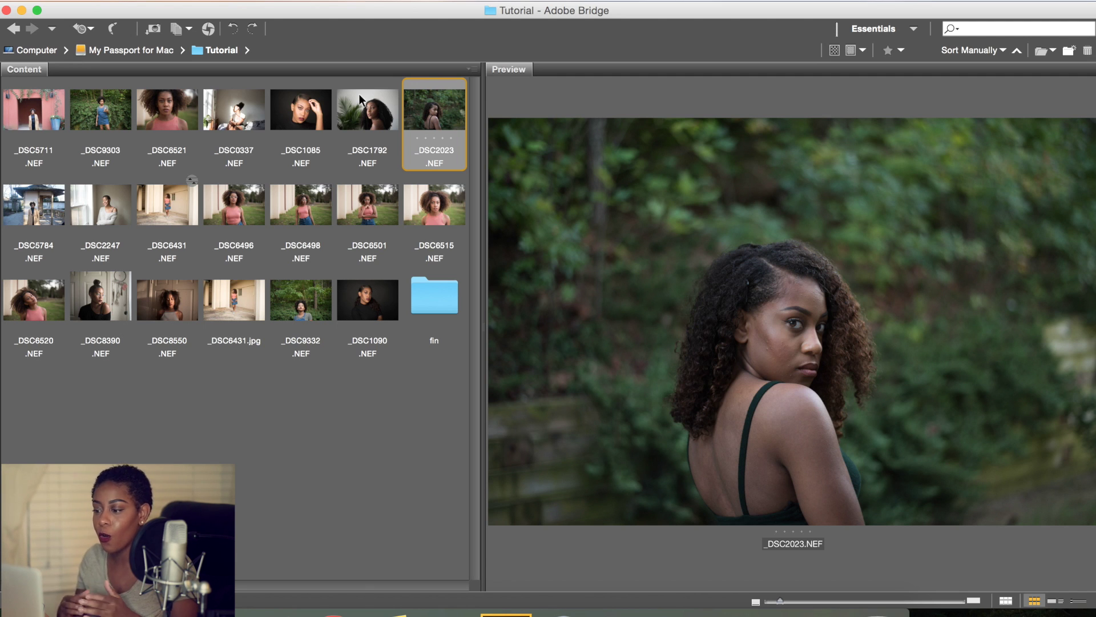
Search the computer for "lightroom" and launch Adobe Lightroom.
key(super+space)
text(light)
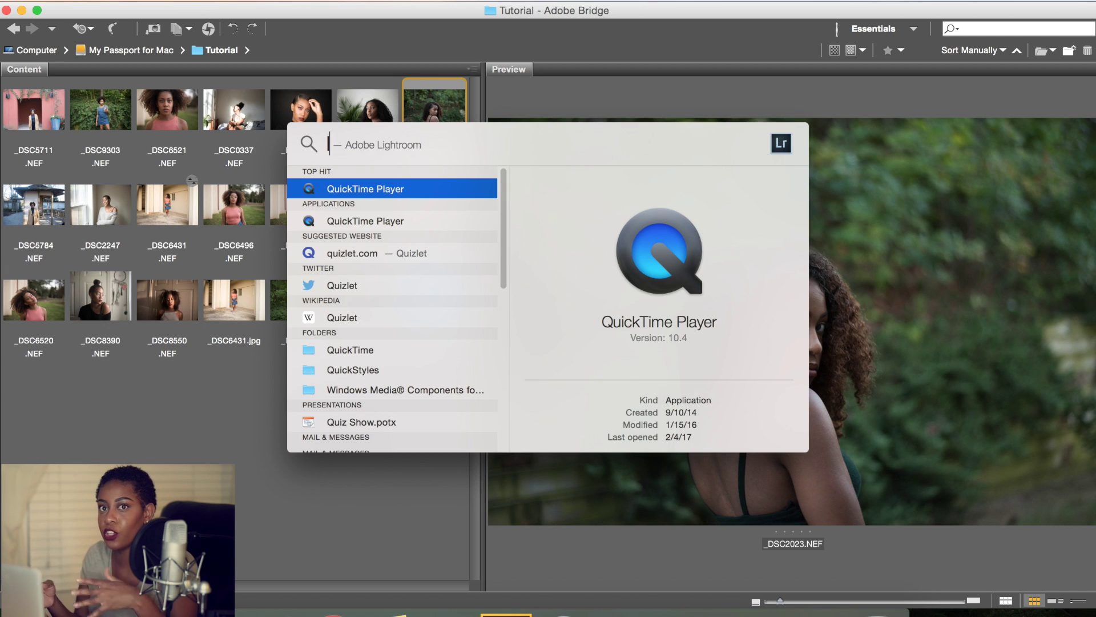
text(h)
key(BackSpace)
text(room)
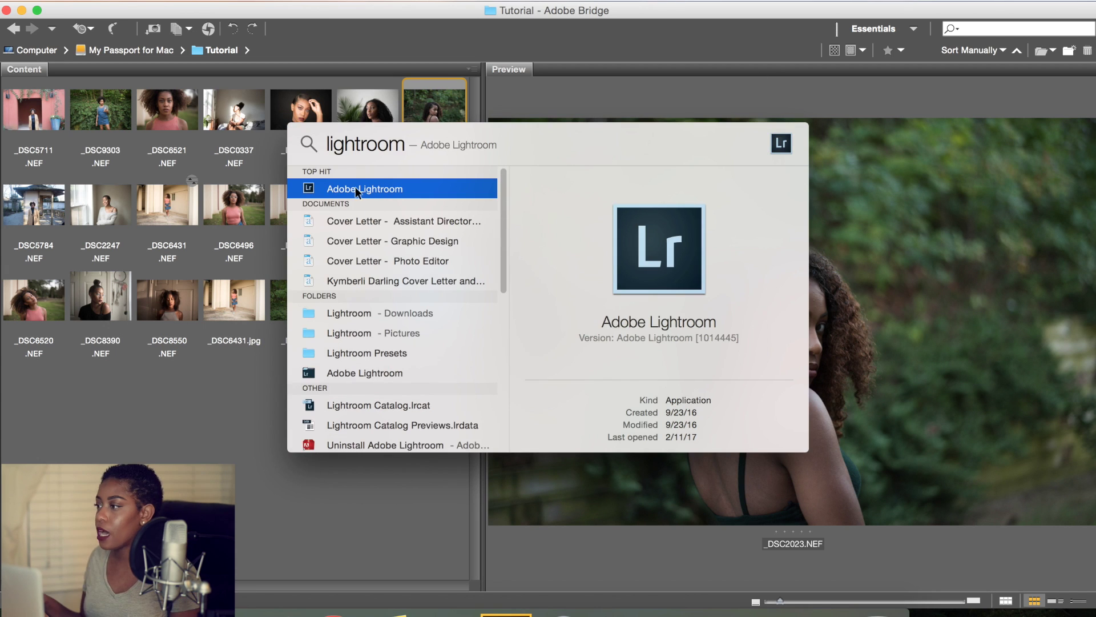
key(Return)
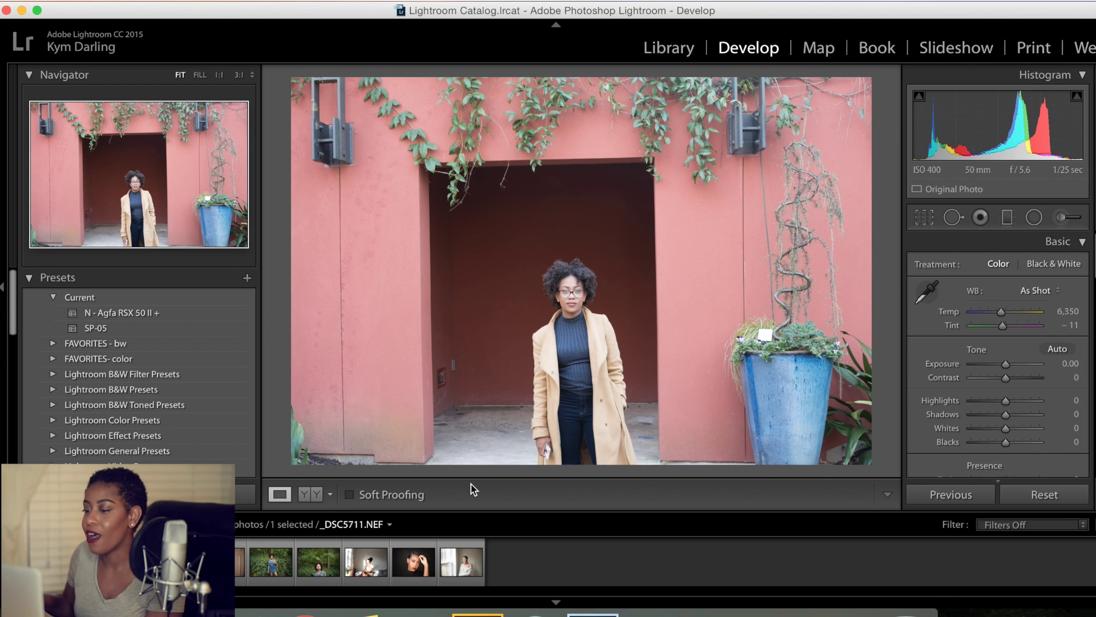
View the library as a grid, return to the Develop module and load the red-wall photo _DSC5711.NEF.
key(g)
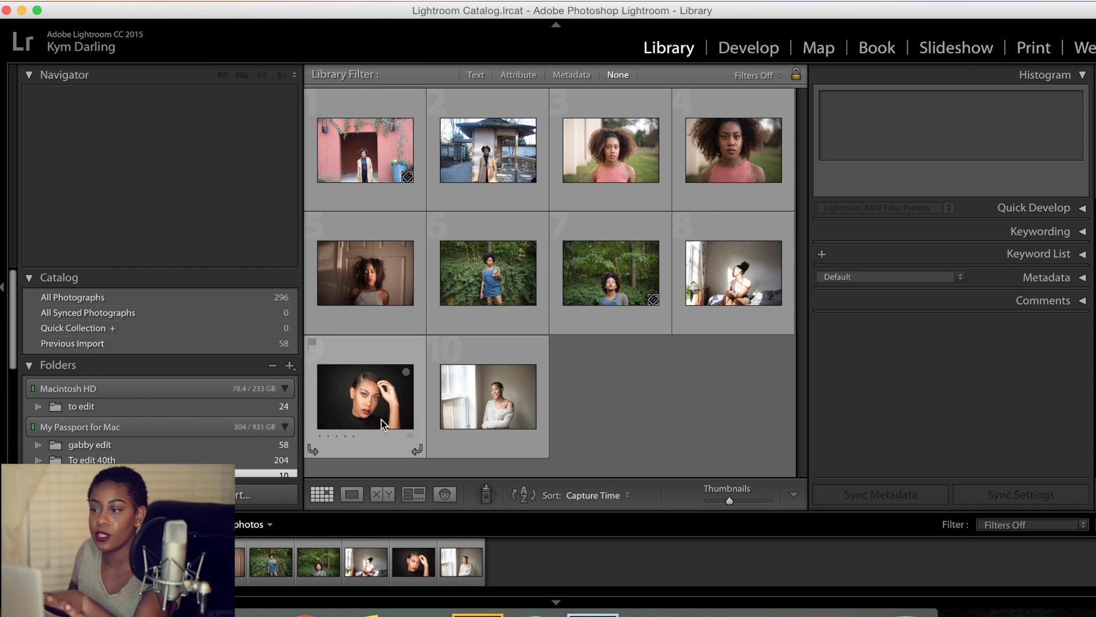
click(768, 61)
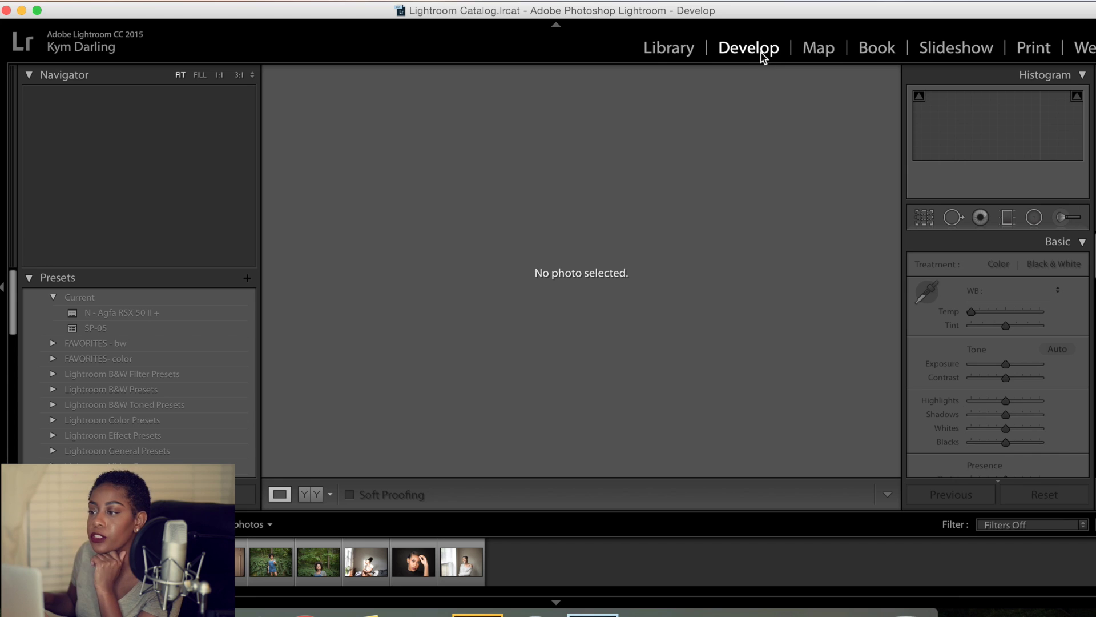
click(291, 569)
click(228, 562)
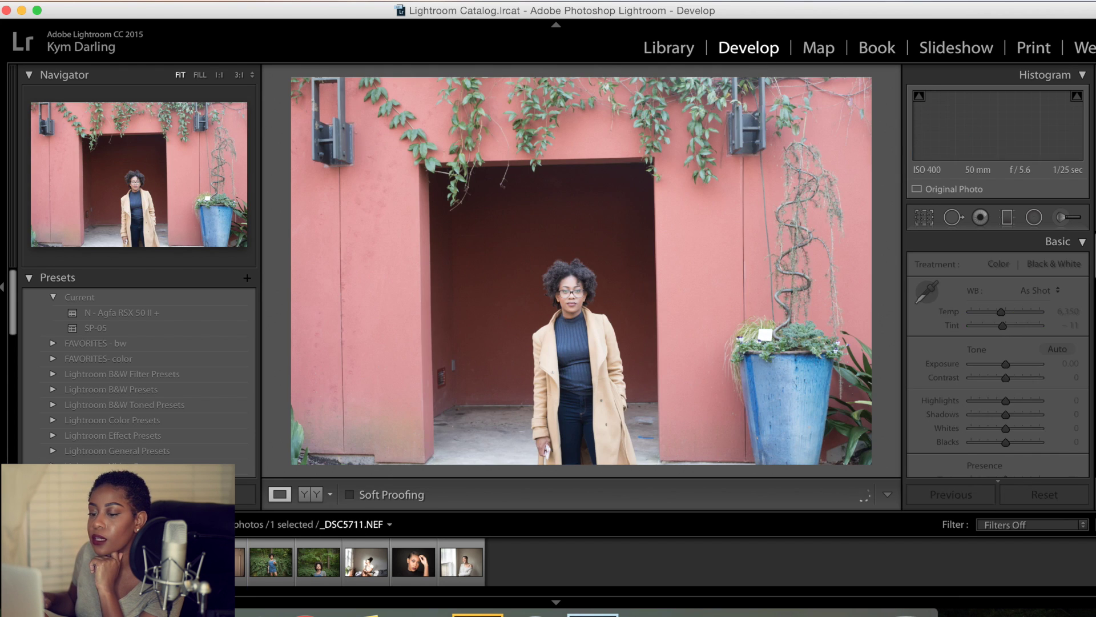
scroll(1062, 354, down, 1)
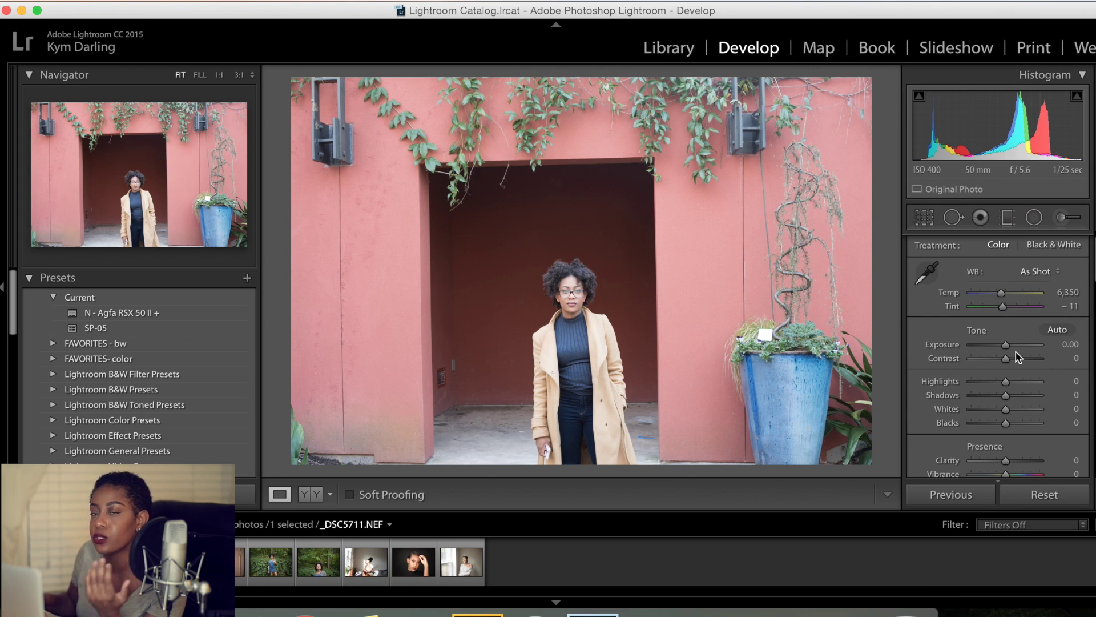
drag(1016, 351, 1003, 357)
scroll(998, 437, down, 3)
mouse_move(1007, 431)
mouse_down()
mouse_move(1032, 437)
mouse_move(991, 433)
mouse_move(1005, 432)
mouse_up()
click(1045, 494)
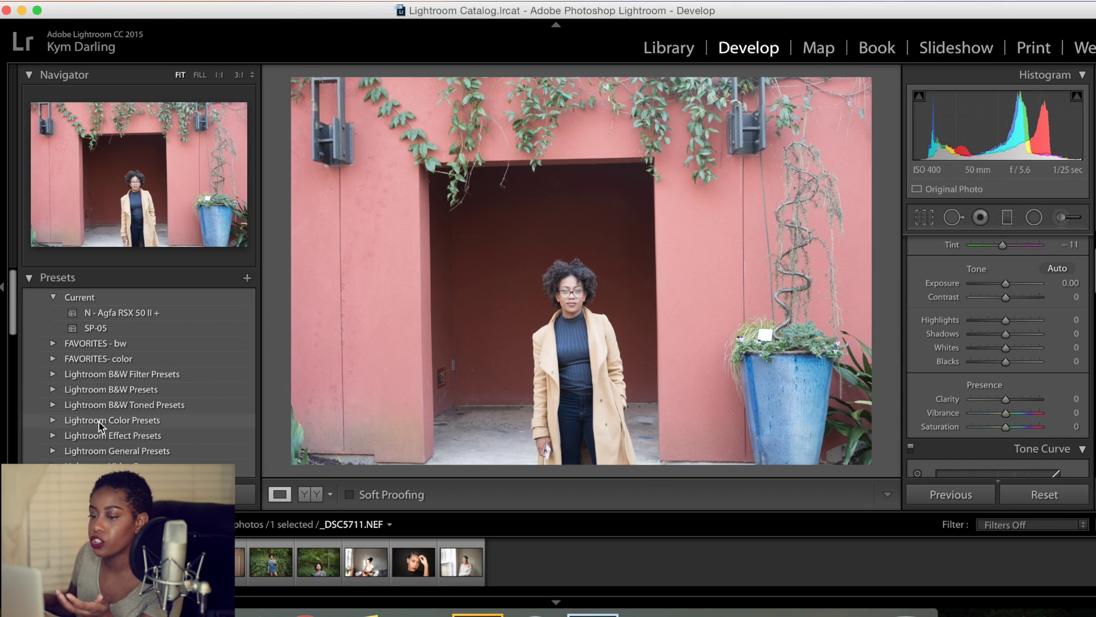
Try the Creamtone preset on the red-wall photo and apply Cyanotype instead, both from the Lightroom B&W Toned Presets, and collapse that preset group.
scroll(99, 409, down, 2)
scroll(100, 410, down, 2)
scroll(102, 404, up, 2)
click(53, 377)
click(98, 423)
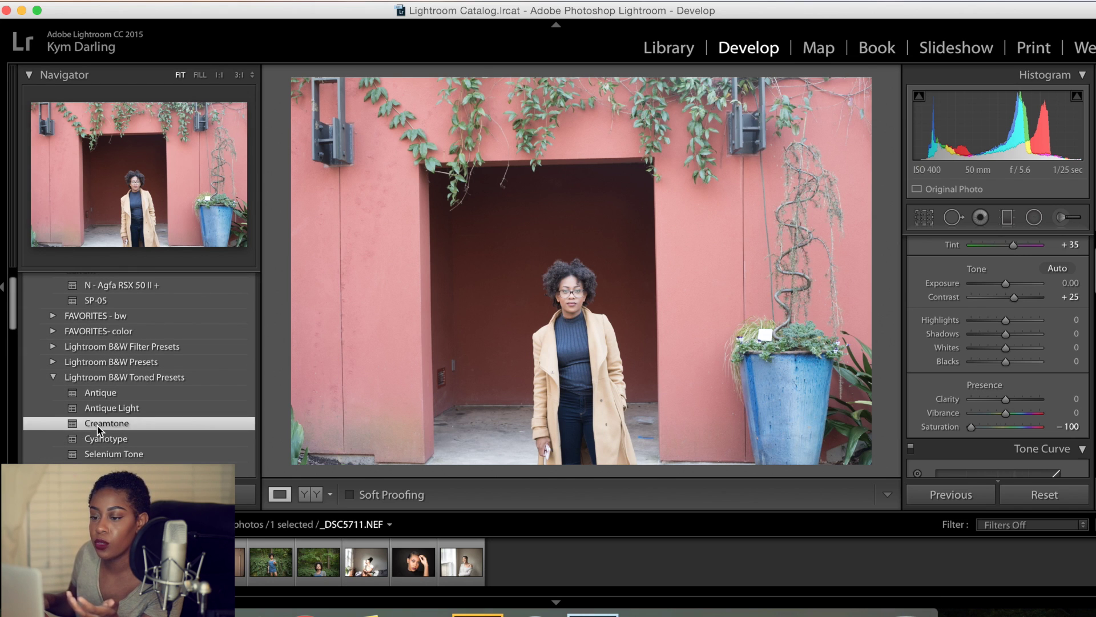
click(105, 441)
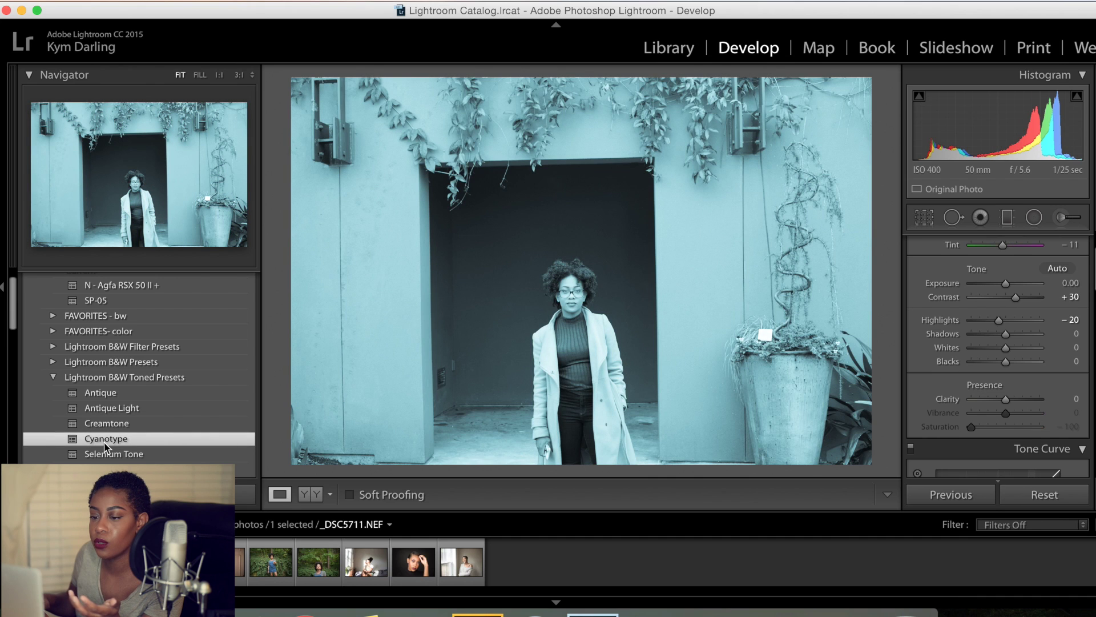
click(53, 378)
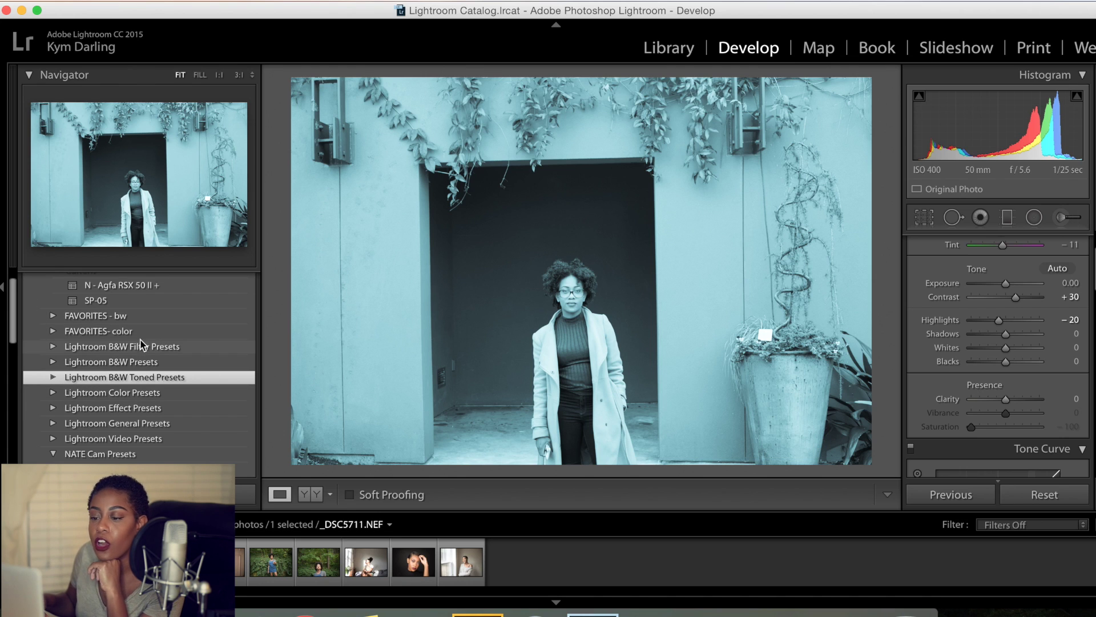
scroll(146, 345, up, 1)
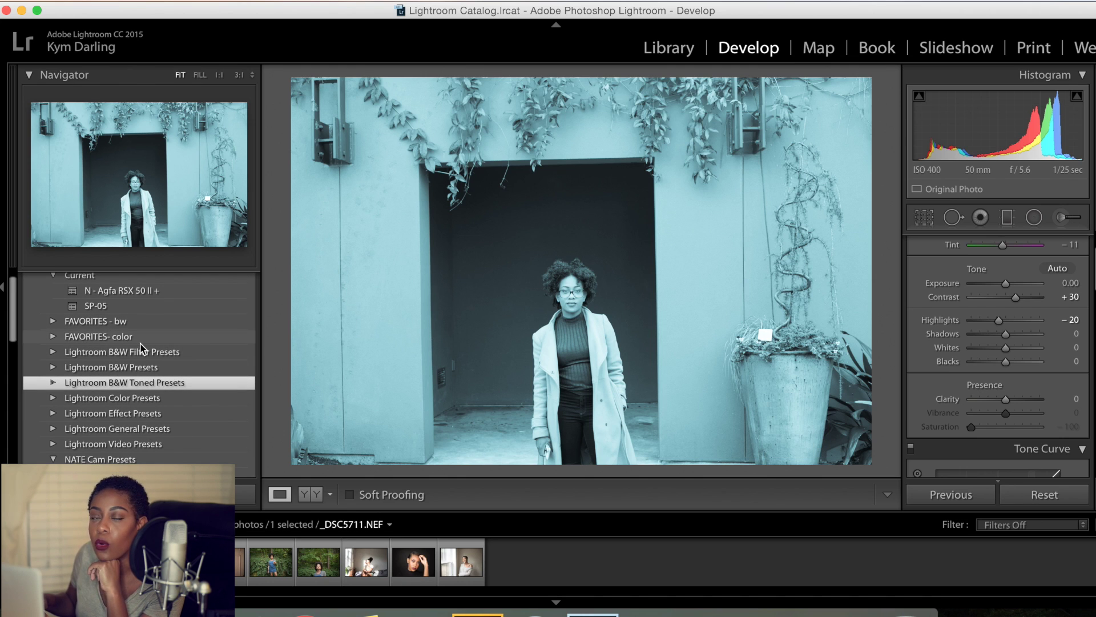
Switch to Google Chrome and open the Store page of the VSCO website.
mouse_move(274, 610)
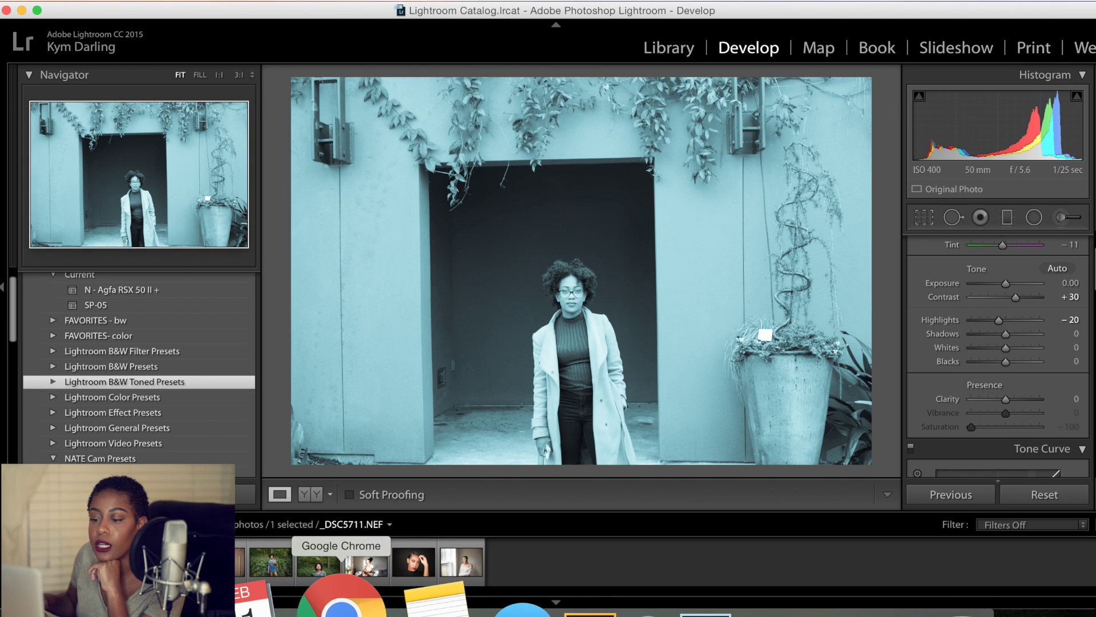
click(341, 602)
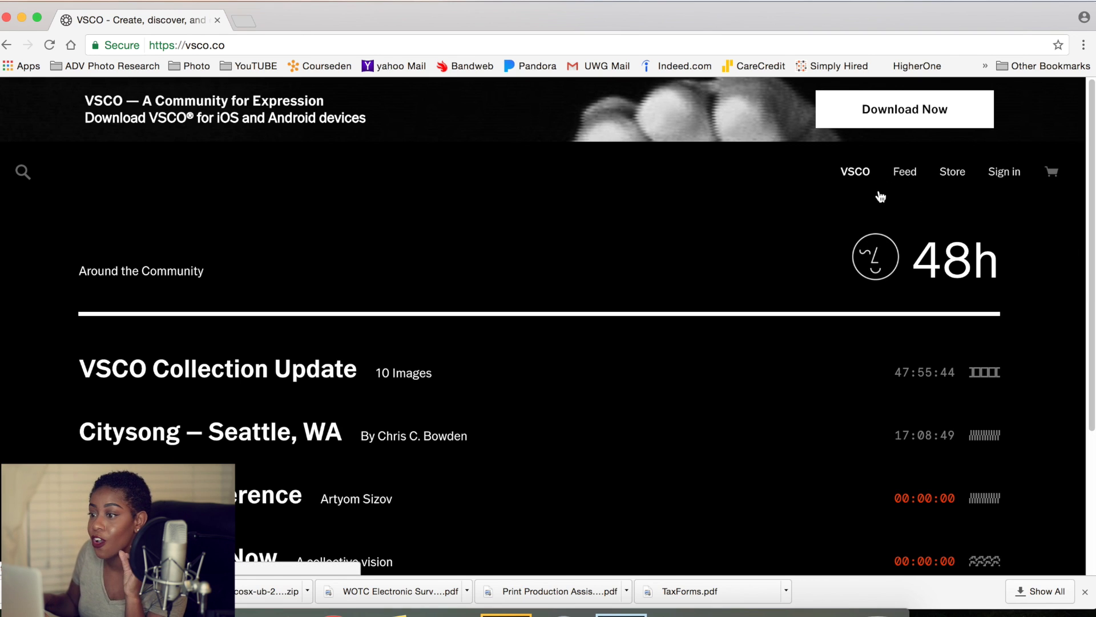
click(239, 45)
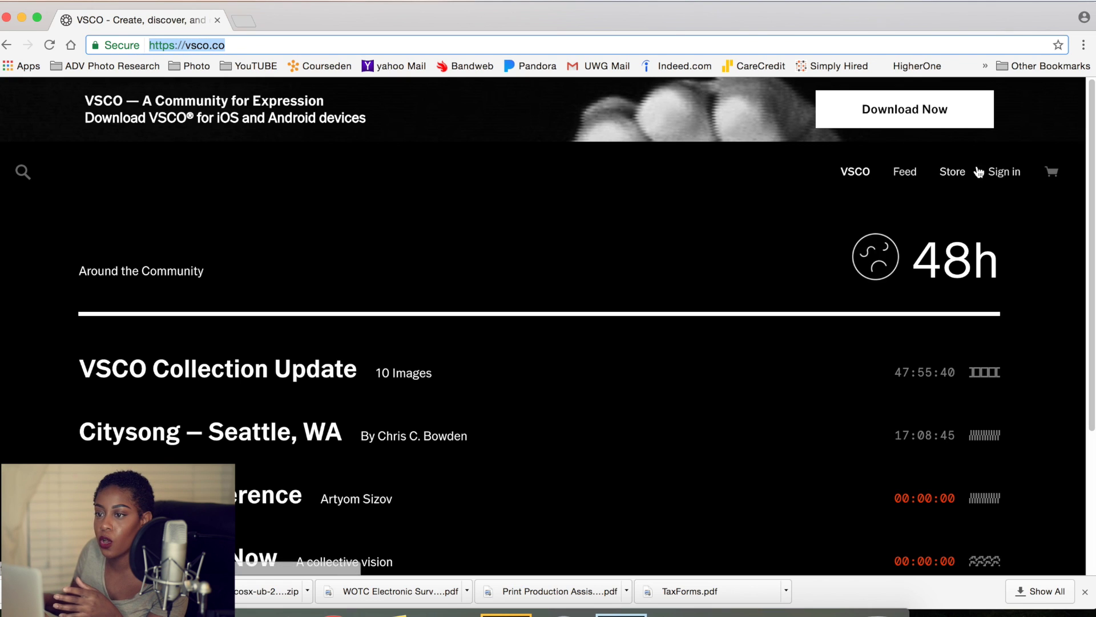
click(954, 176)
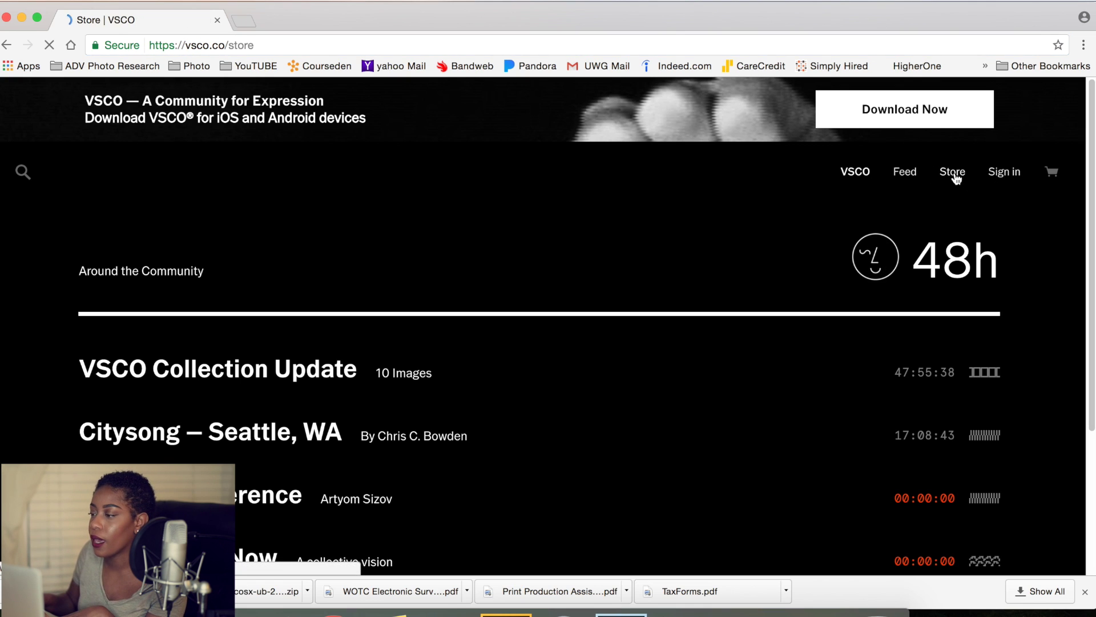
Look over the VSCO film packs, open Modern Films (VSCO Film 01) and expand its list of included films.
scroll(788, 237, down, 3)
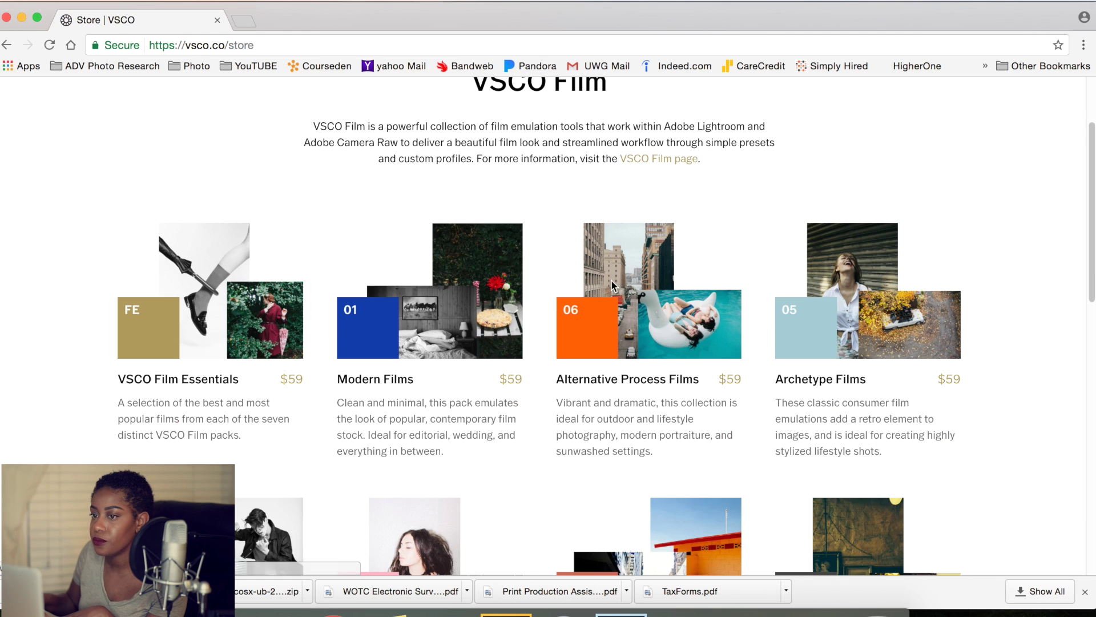
scroll(508, 440, down, 3)
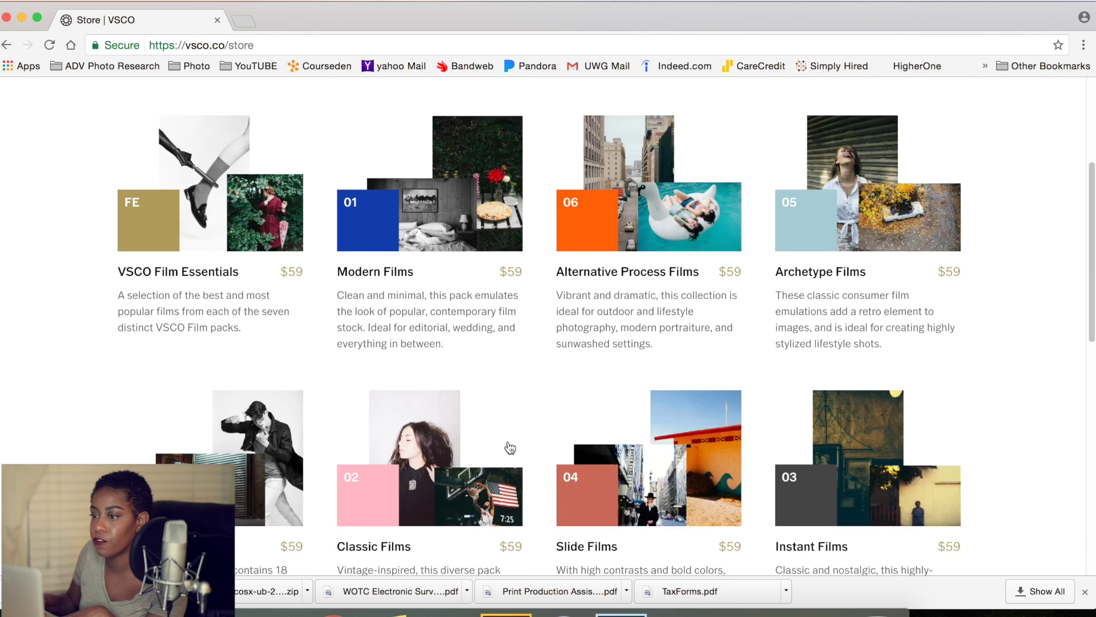
scroll(509, 445, down, 2)
scroll(505, 445, up, 3)
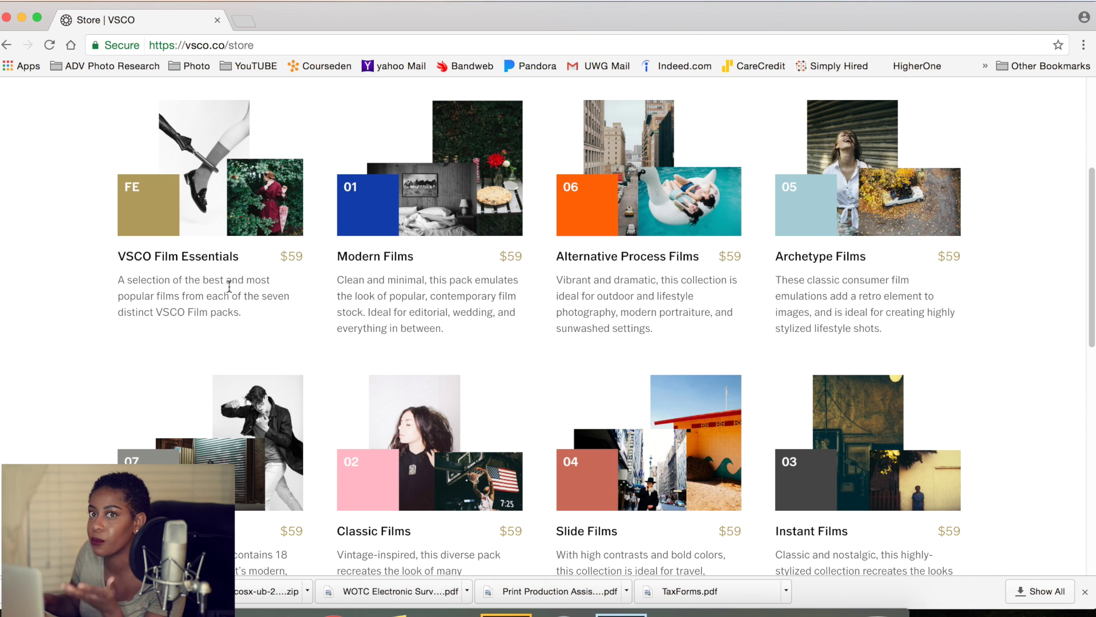
click(450, 206)
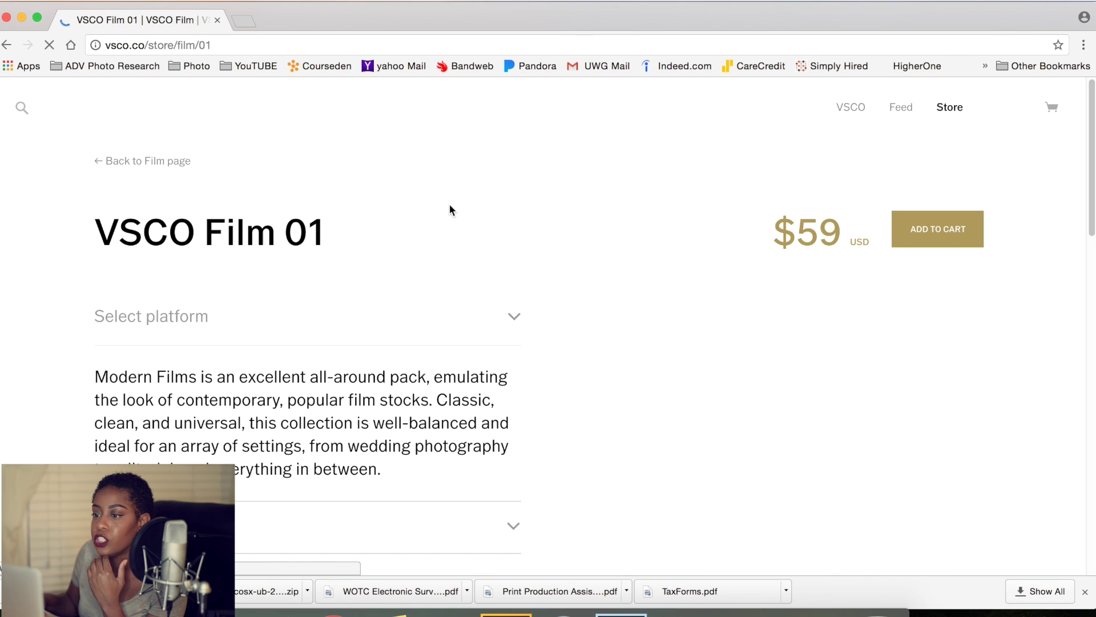
scroll(626, 414, down, 5)
click(513, 259)
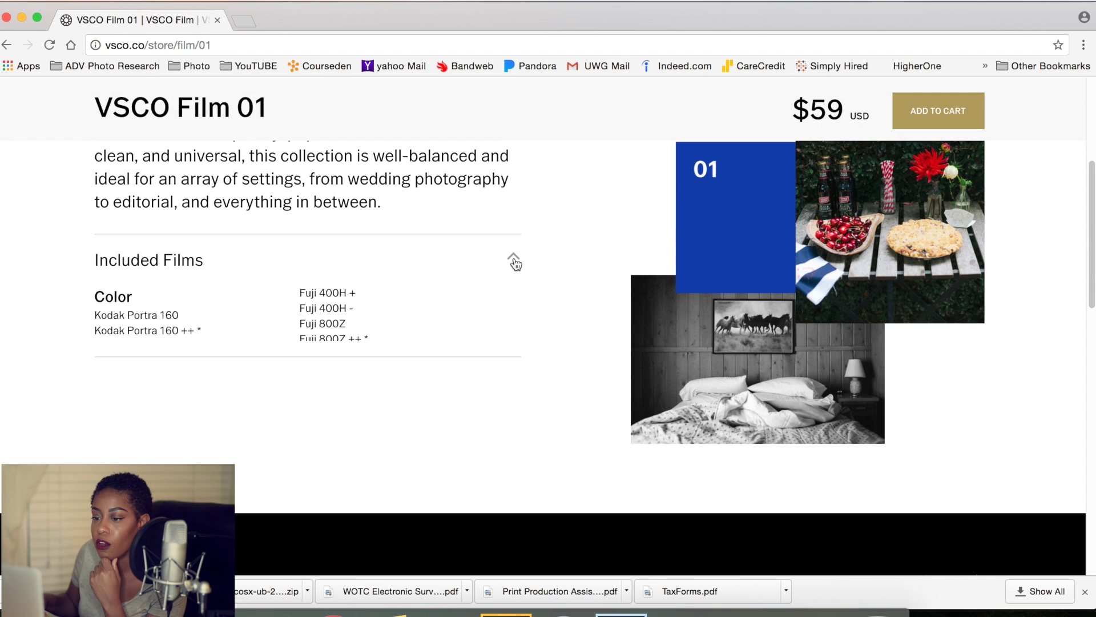
scroll(474, 308, down, 2)
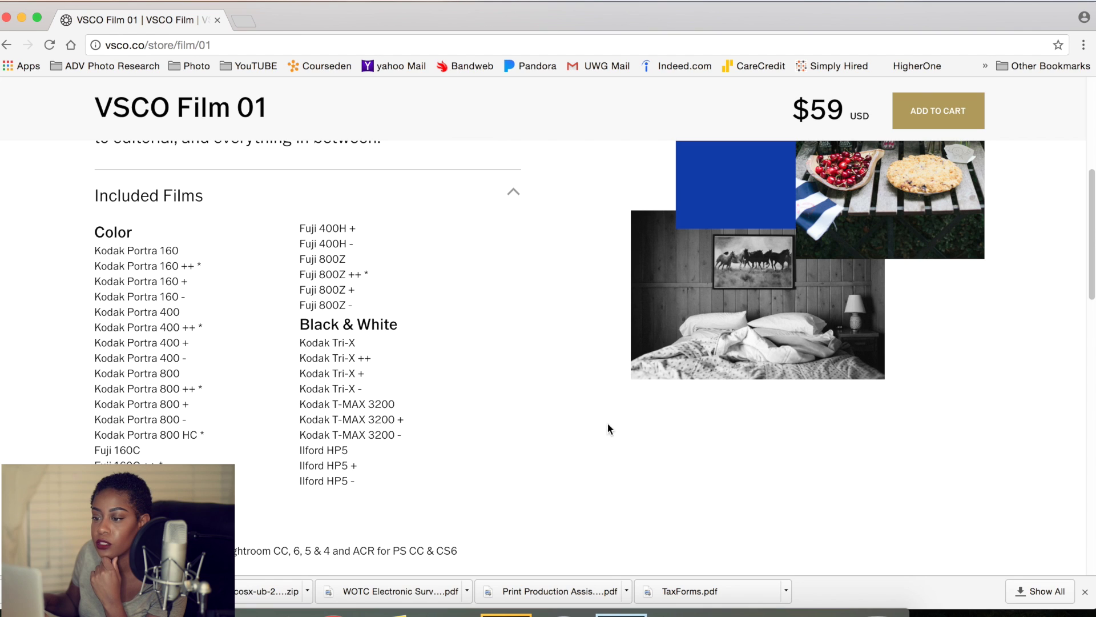
scroll(976, 306, up, 6)
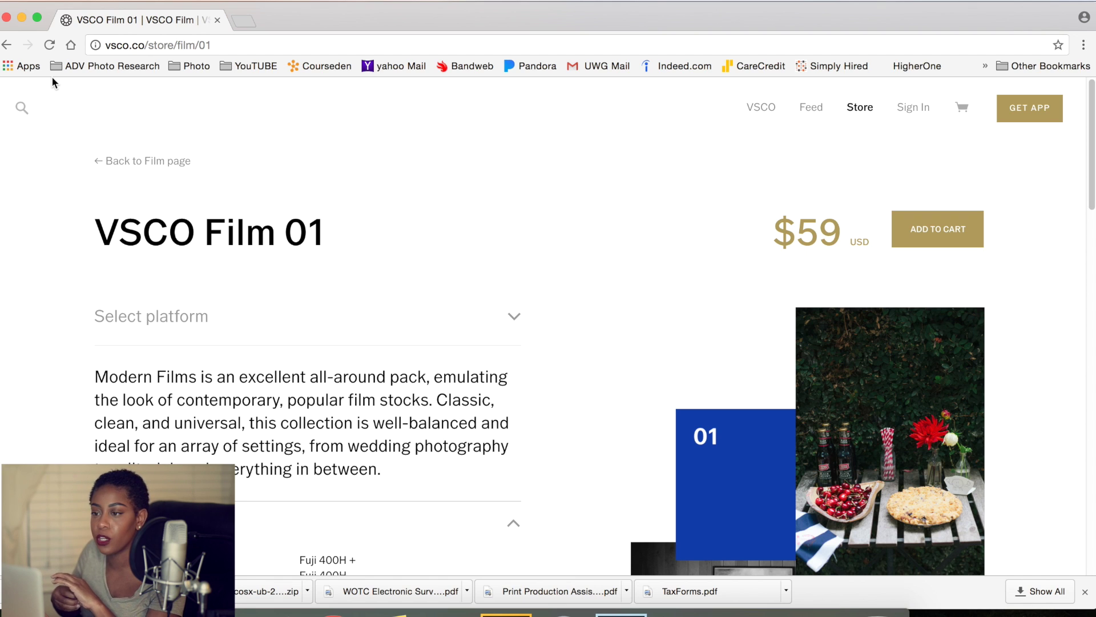
Return to the Film page, open the Classic Films pack (VSCO Film 02) and view its sample photos.
click(140, 162)
scroll(351, 293, down, 10)
scroll(351, 294, down, 5)
scroll(675, 350, up, 10)
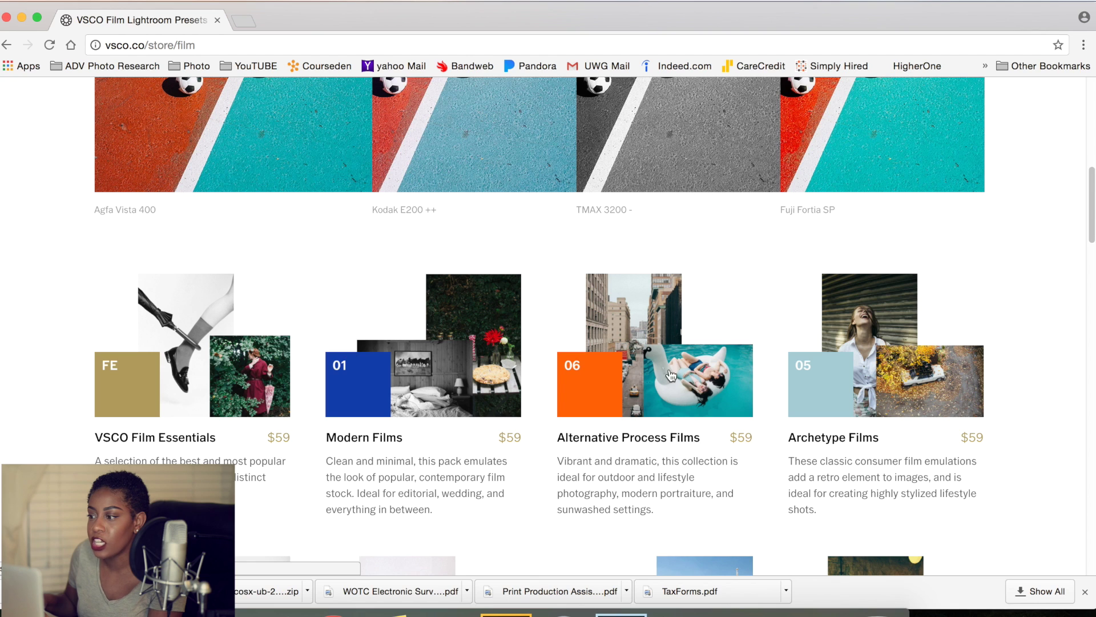
scroll(657, 388, down, 6)
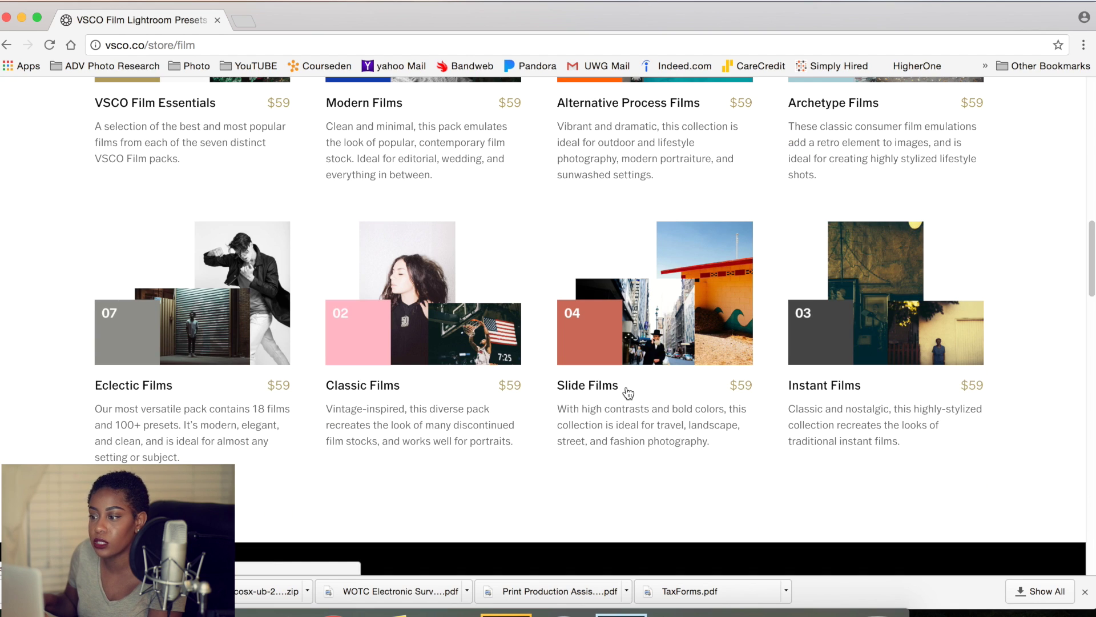
click(444, 349)
scroll(445, 350, down, 5)
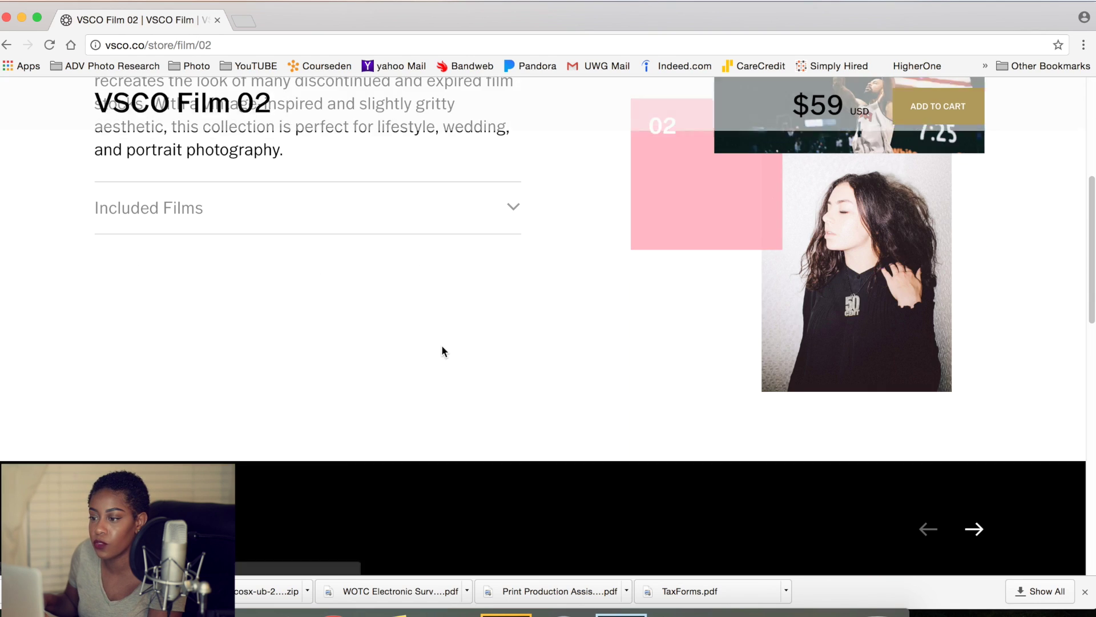
scroll(854, 239, up, 1)
scroll(844, 262, down, 6)
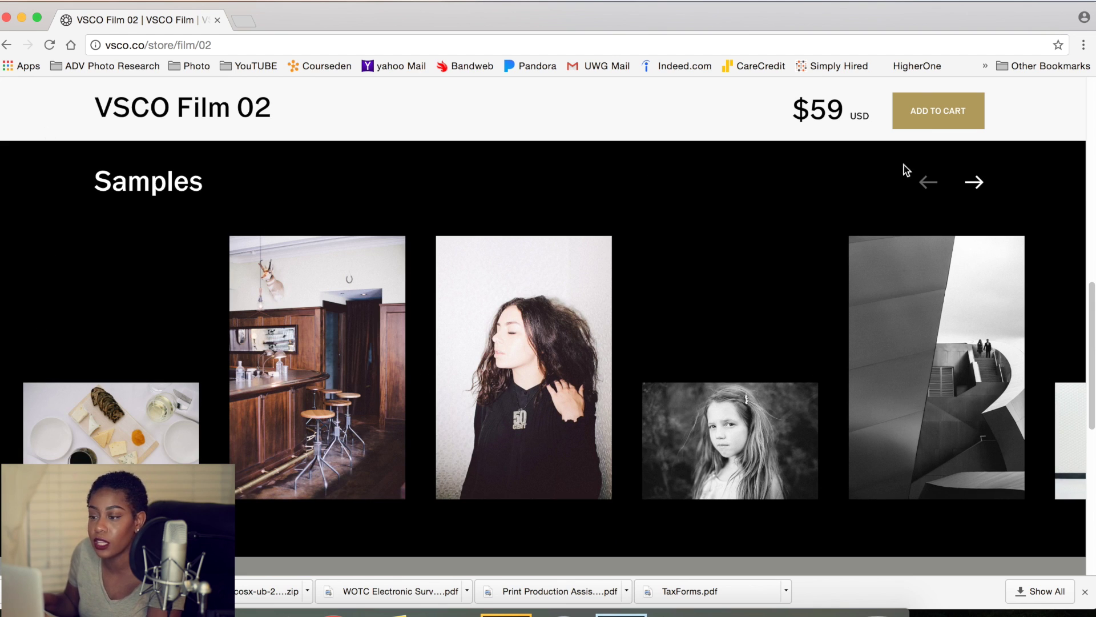
scroll(849, 217, up, 5)
Go back to the film pack overview, open Eclectic Films (VSCO Film 07) and browse its sample photos.
key(super+bracketleft)
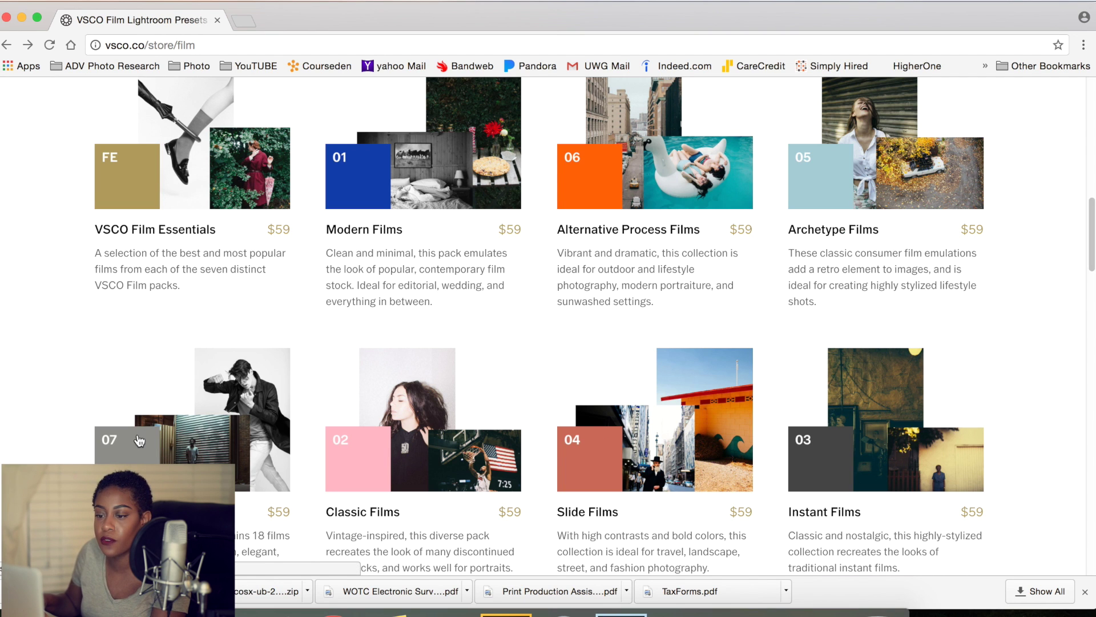
click(160, 446)
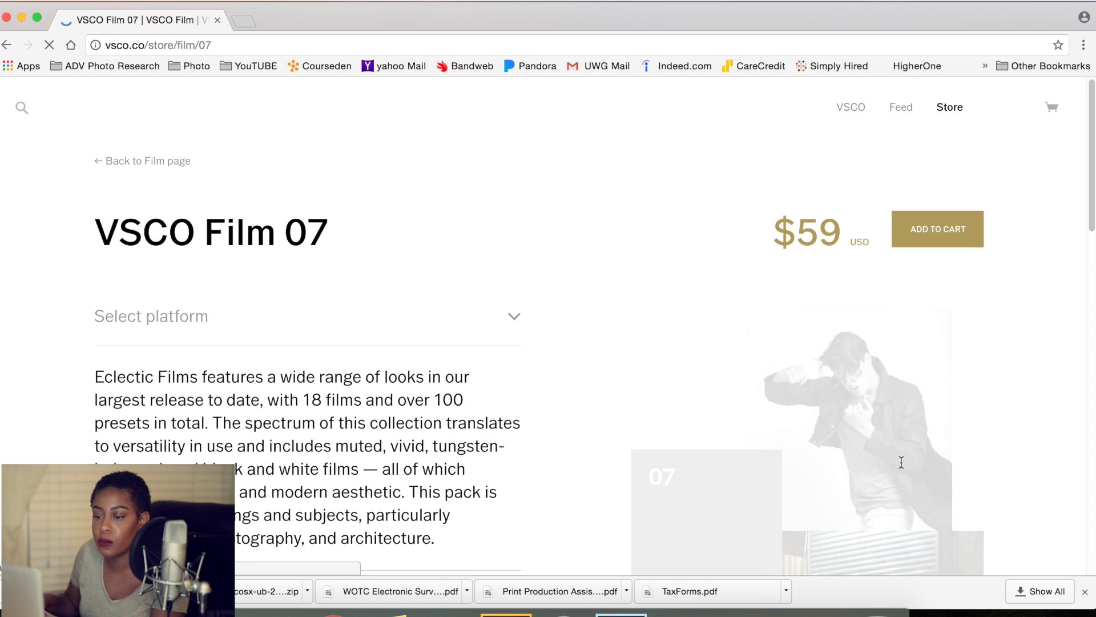
scroll(778, 461, down, 10)
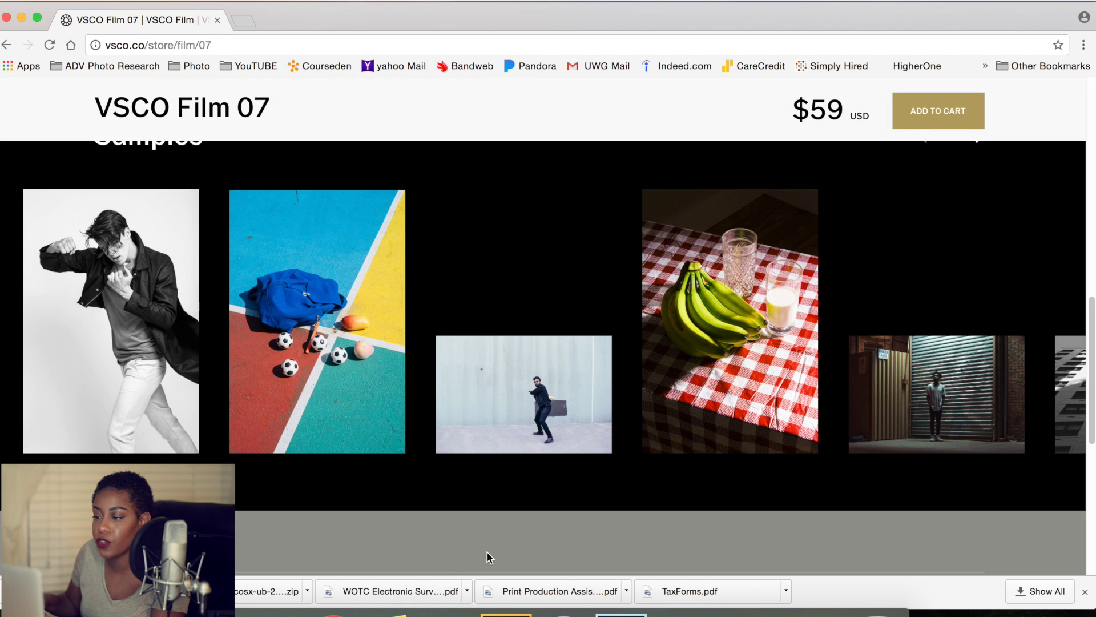
scroll(911, 404, right, 10)
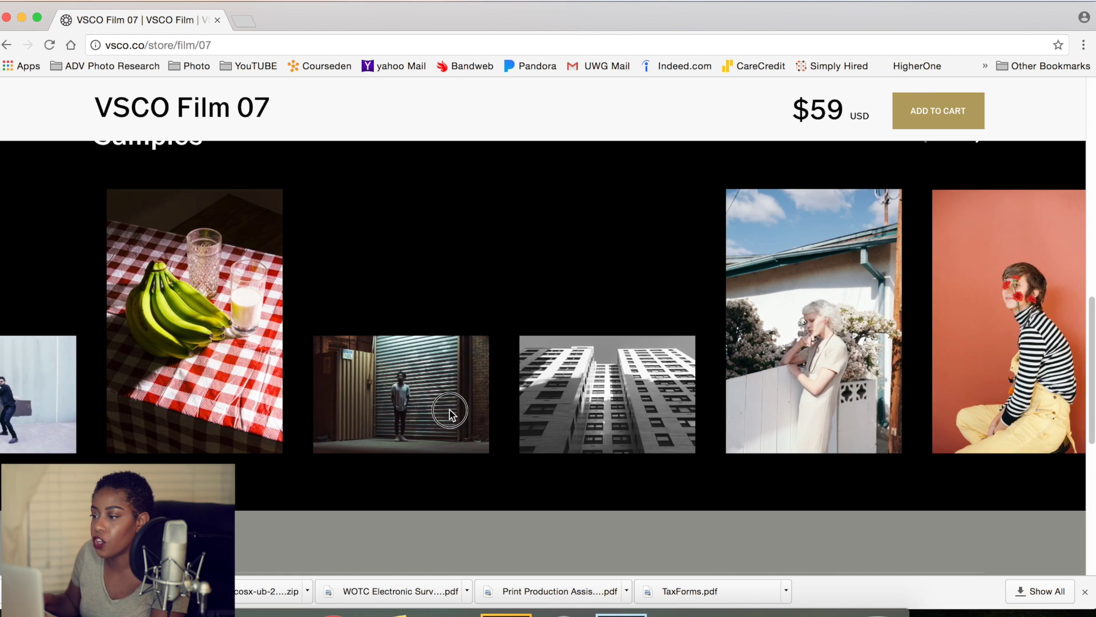
scroll(354, 415, left, 5)
scroll(968, 413, right, 6)
scroll(982, 385, left, 3)
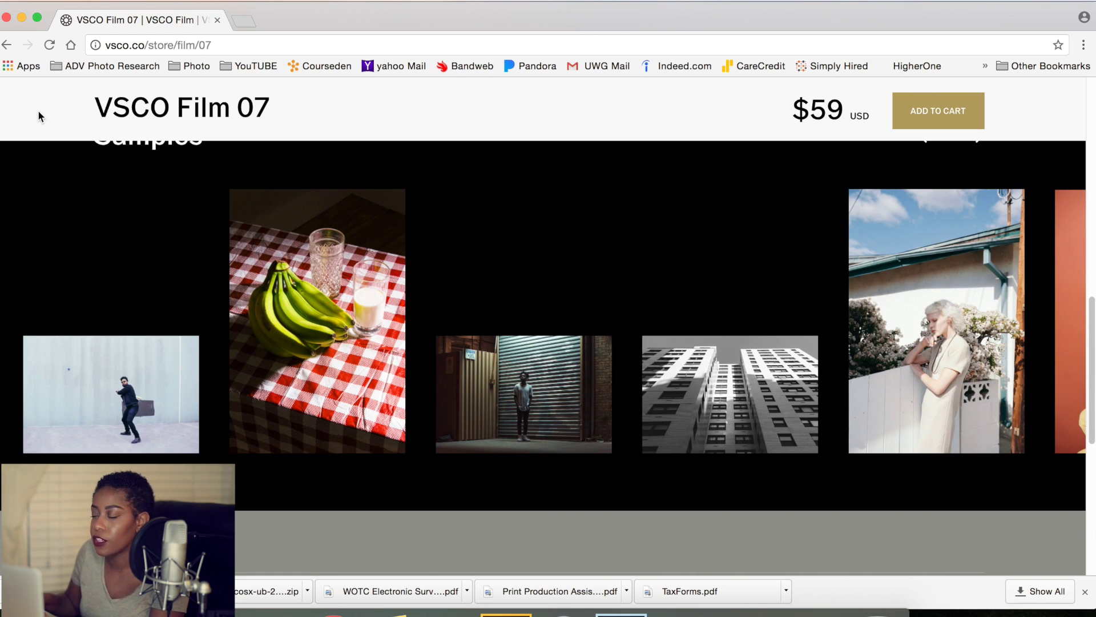
scroll(27, 267, up, 10)
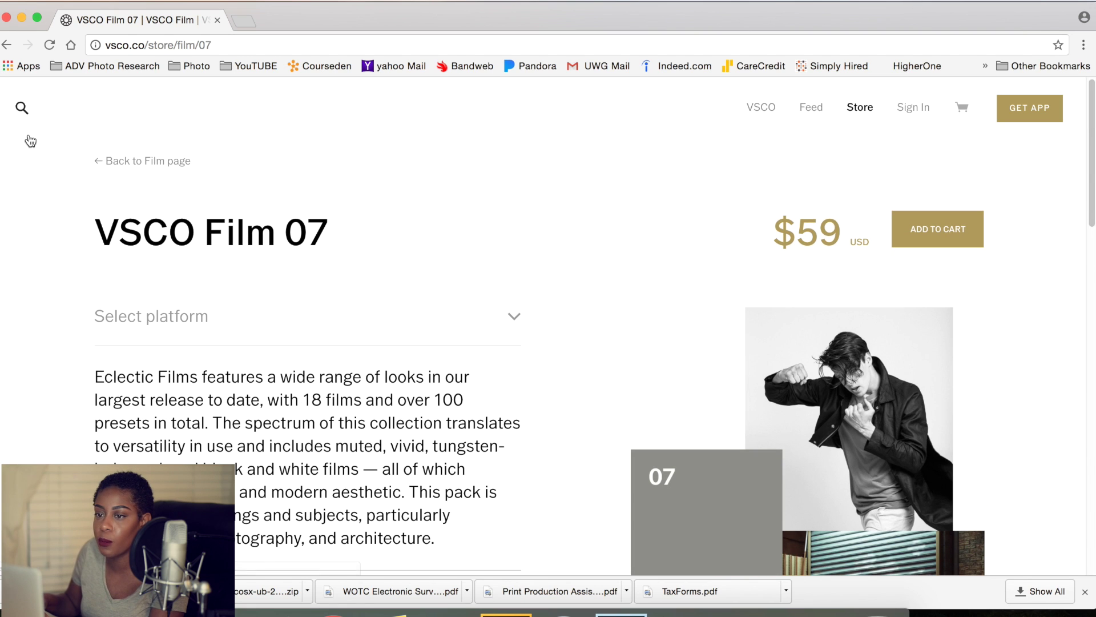
Return to the Film page, open the Archetype Films pack (VSCO Film 05) and look over its sample photos.
click(117, 165)
scroll(834, 405, down, 10)
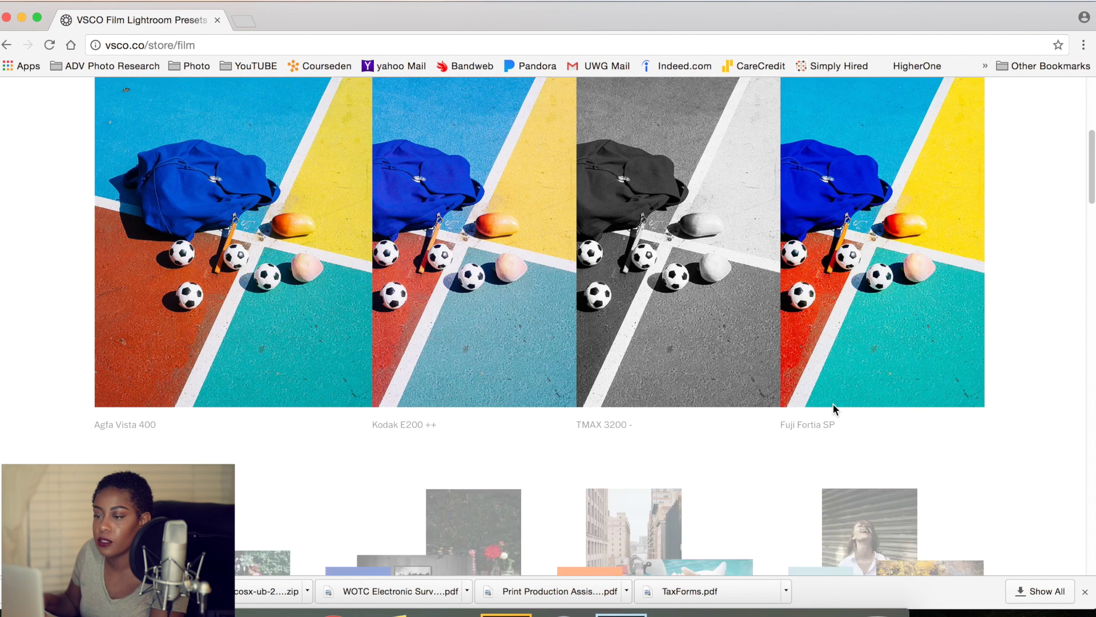
scroll(1023, 491, up, 3)
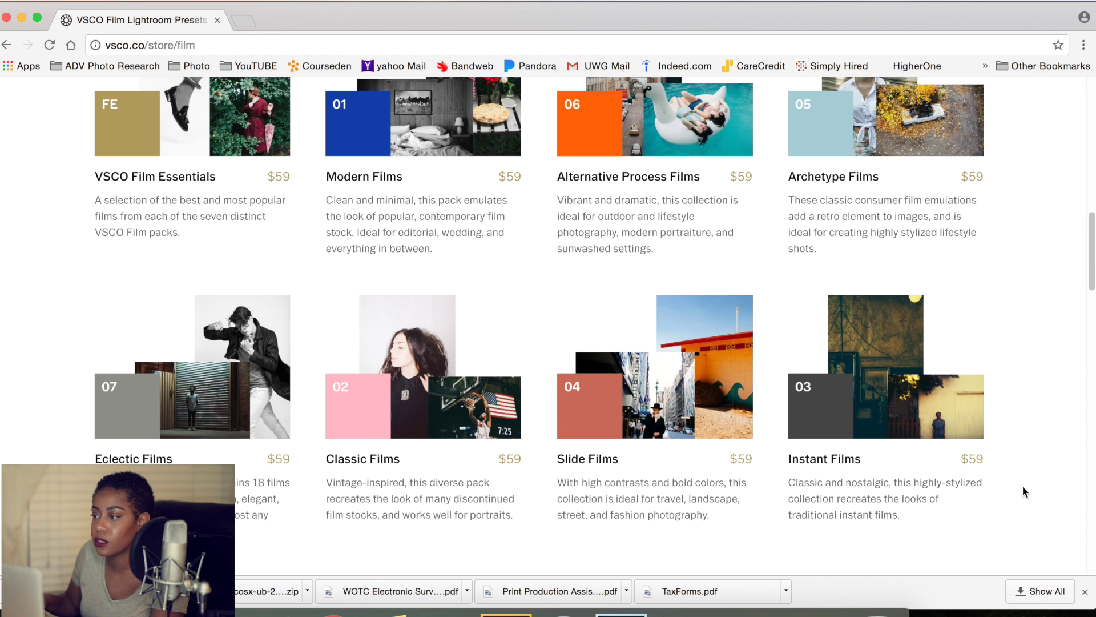
click(862, 240)
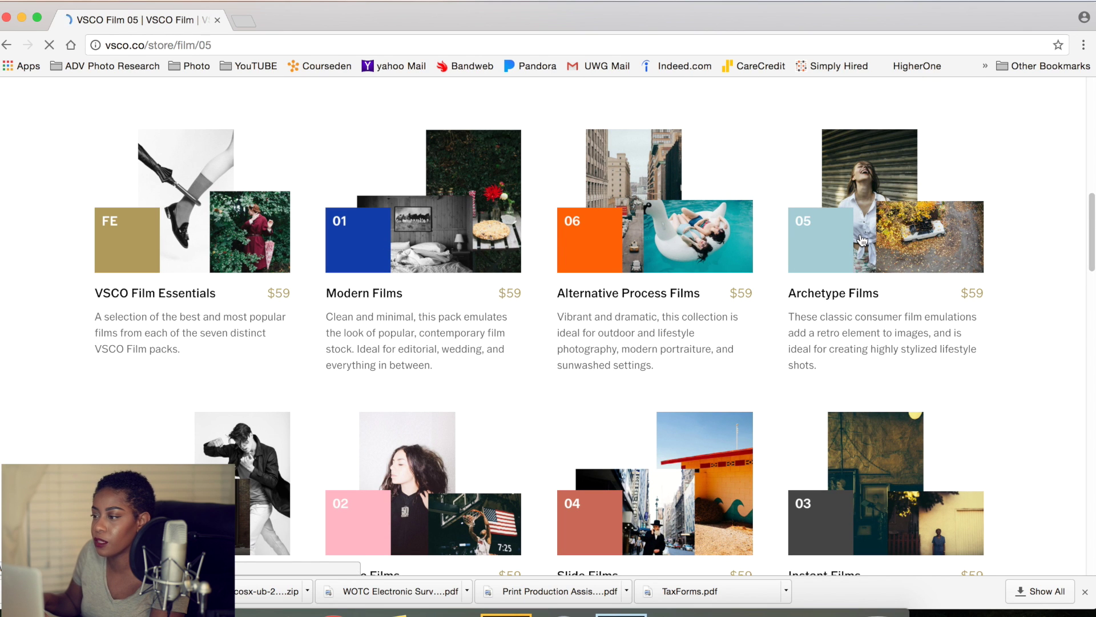
scroll(505, 412, down, 5)
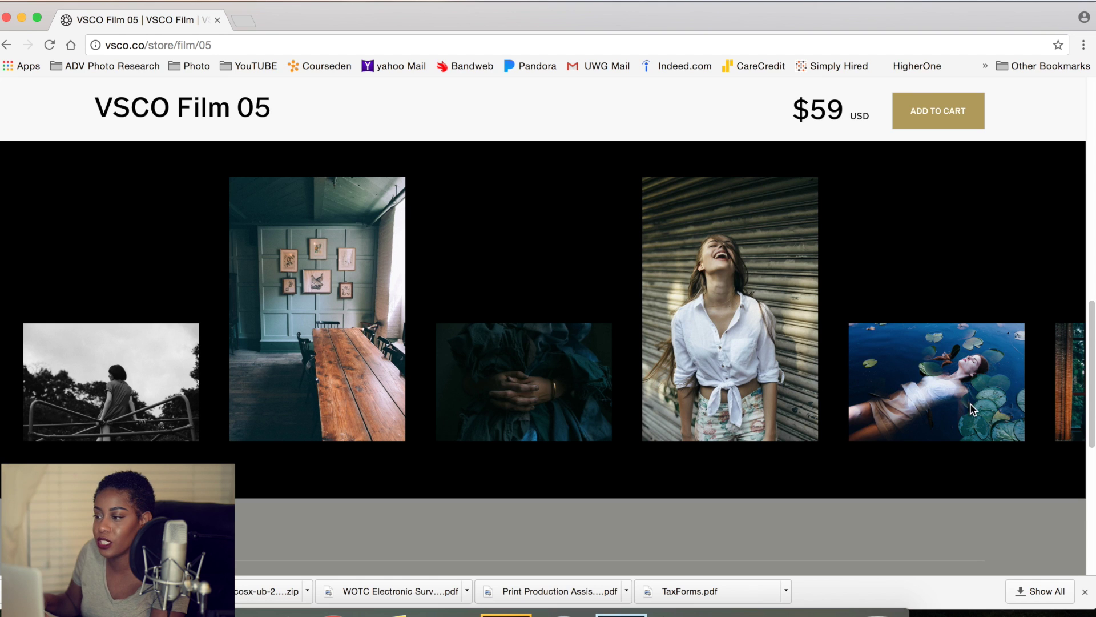
scroll(726, 312, up, 5)
scroll(726, 311, up, 3)
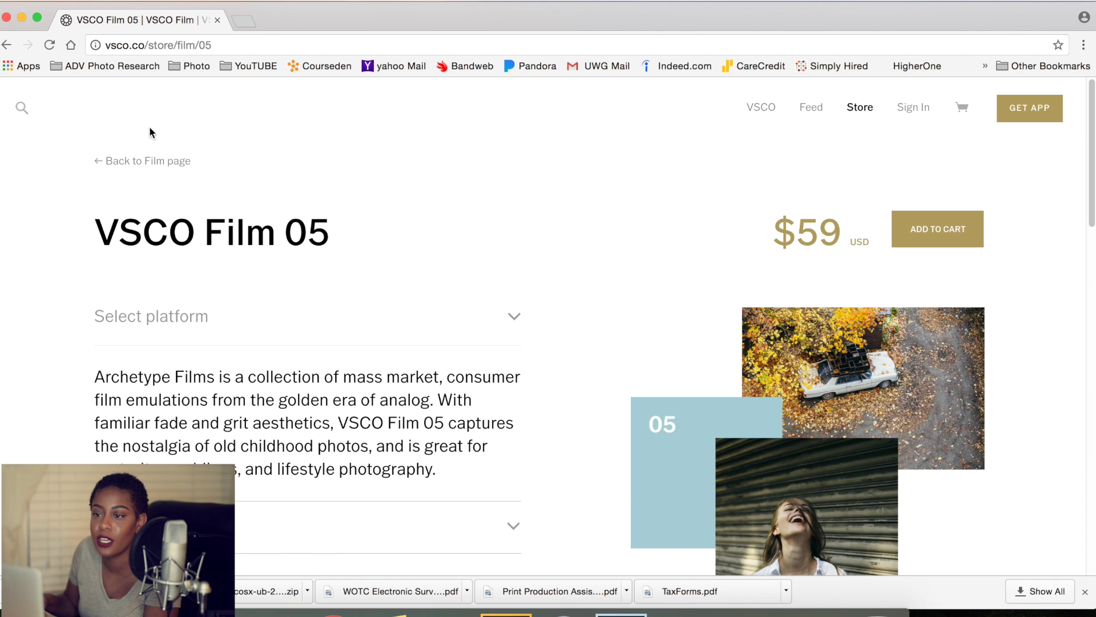
Switch back to Lightroom and reset the photo's develop settings.
click(627, 597)
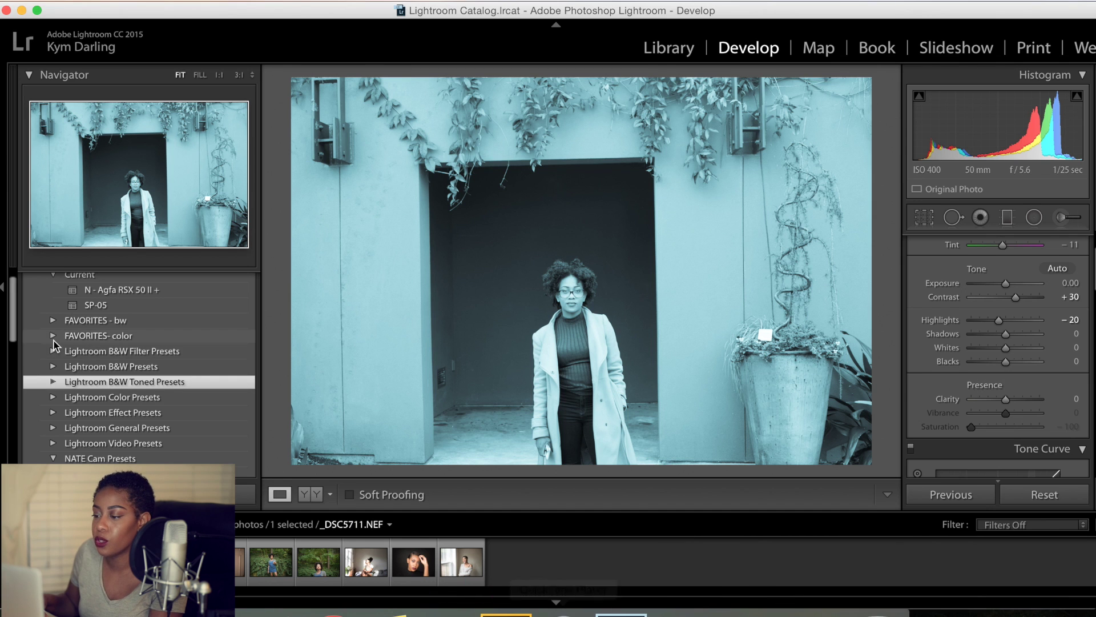
click(1036, 496)
Try the N - Agfa Ultra 50 -, N - Agfa Ultra 50 ++ and N - Agfa RSX 200 II + presets from VSCO Film 07 - Nikon.
scroll(57, 394, down, 5)
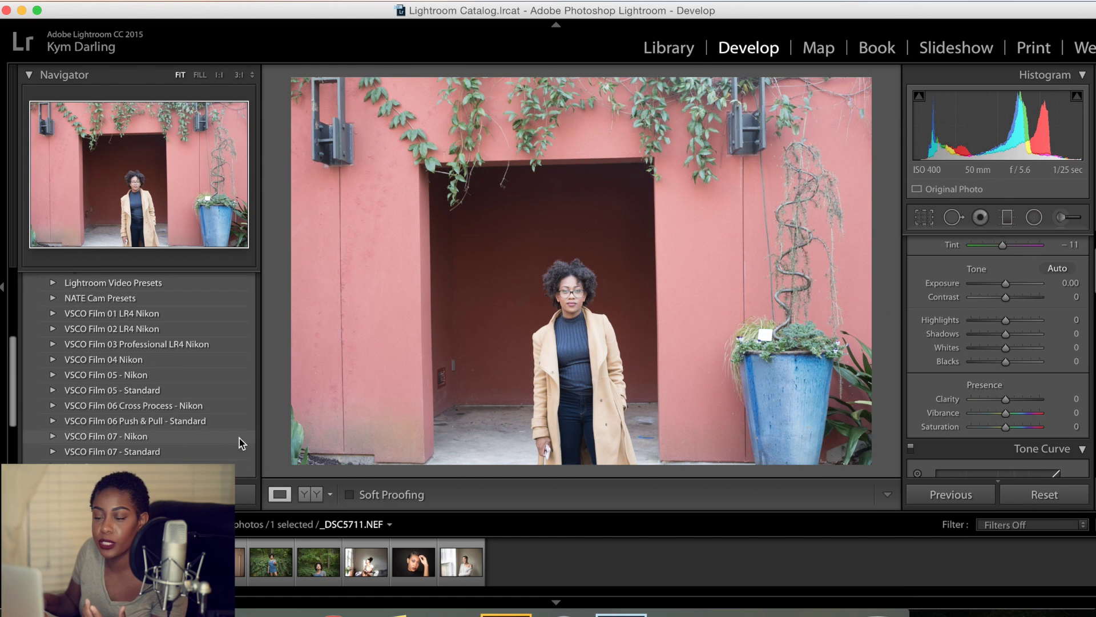
scroll(57, 434, down, 1)
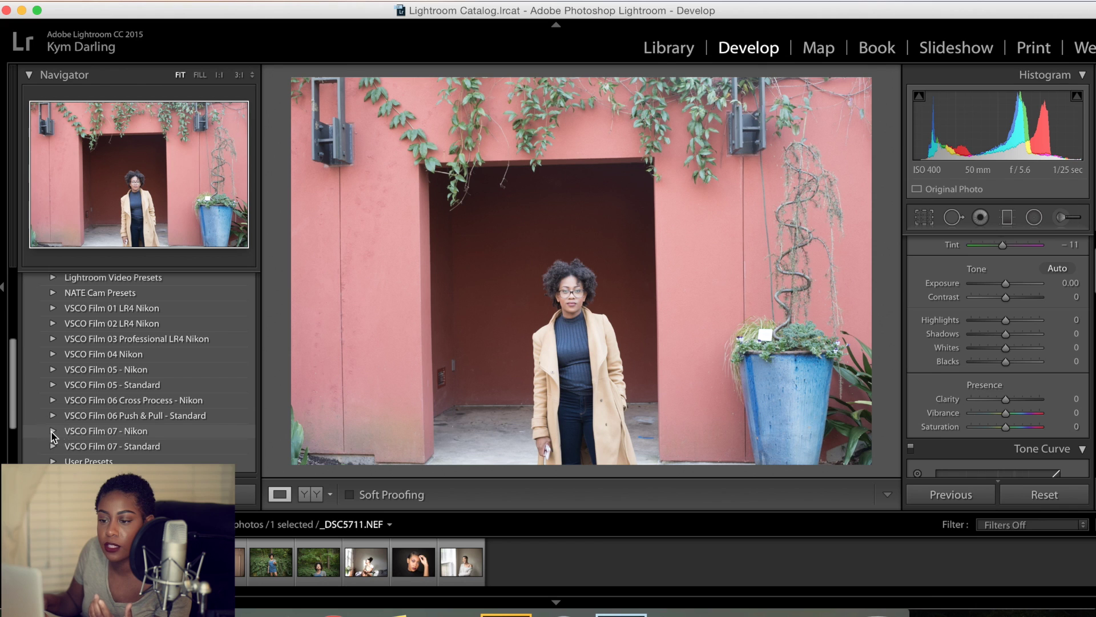
click(53, 432)
scroll(194, 451, down, 5)
scroll(193, 450, down, 15)
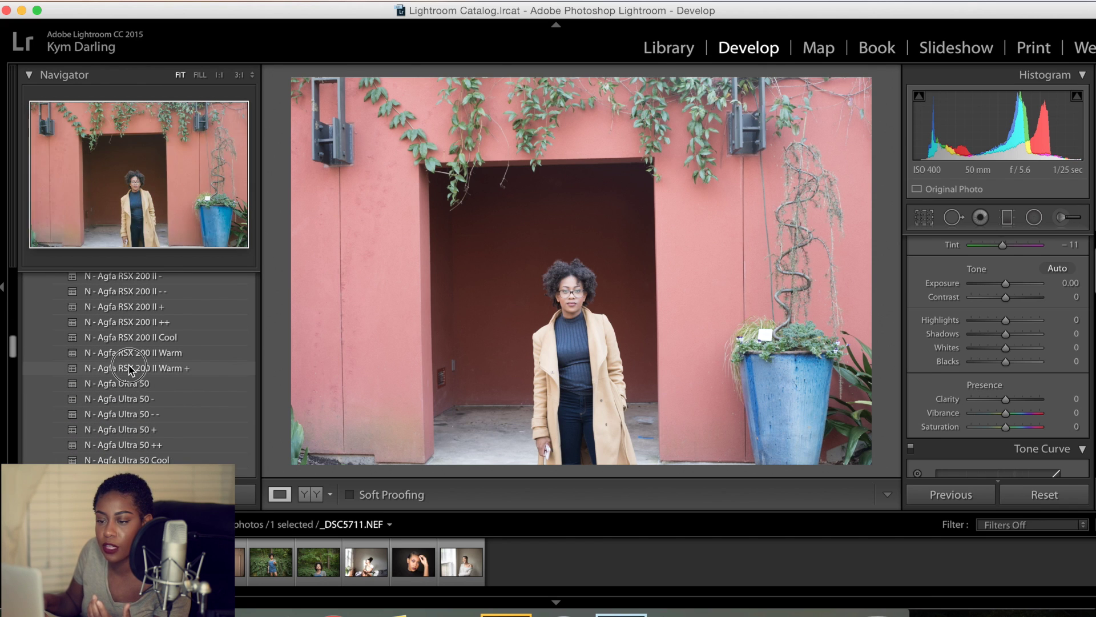
click(134, 398)
click(130, 444)
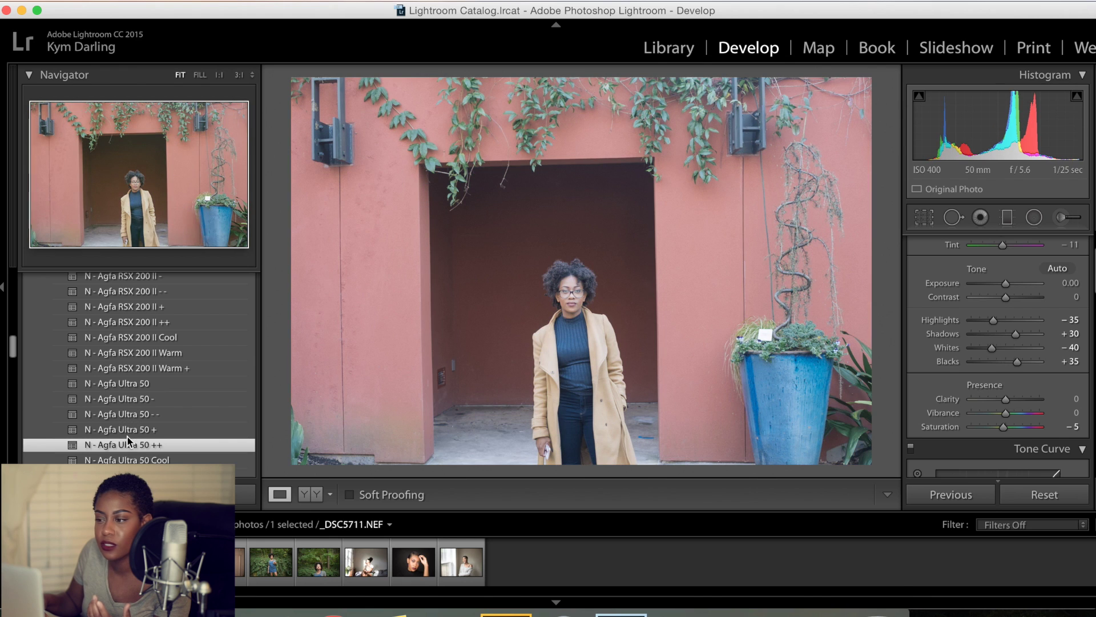
click(127, 308)
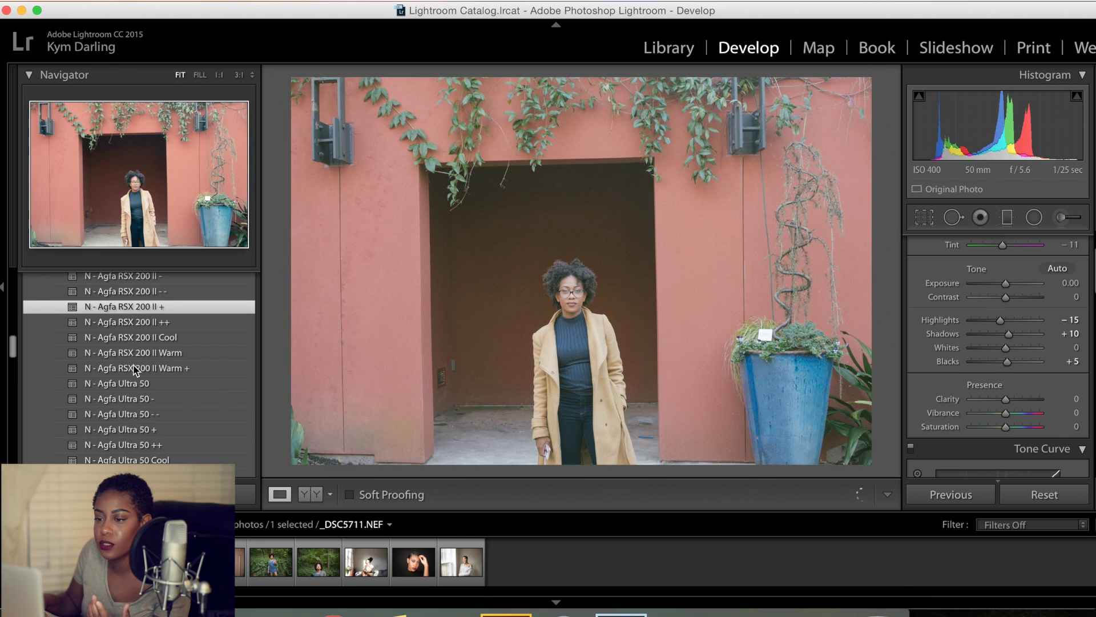
scroll(137, 377, up, 6)
scroll(133, 388, up, 4)
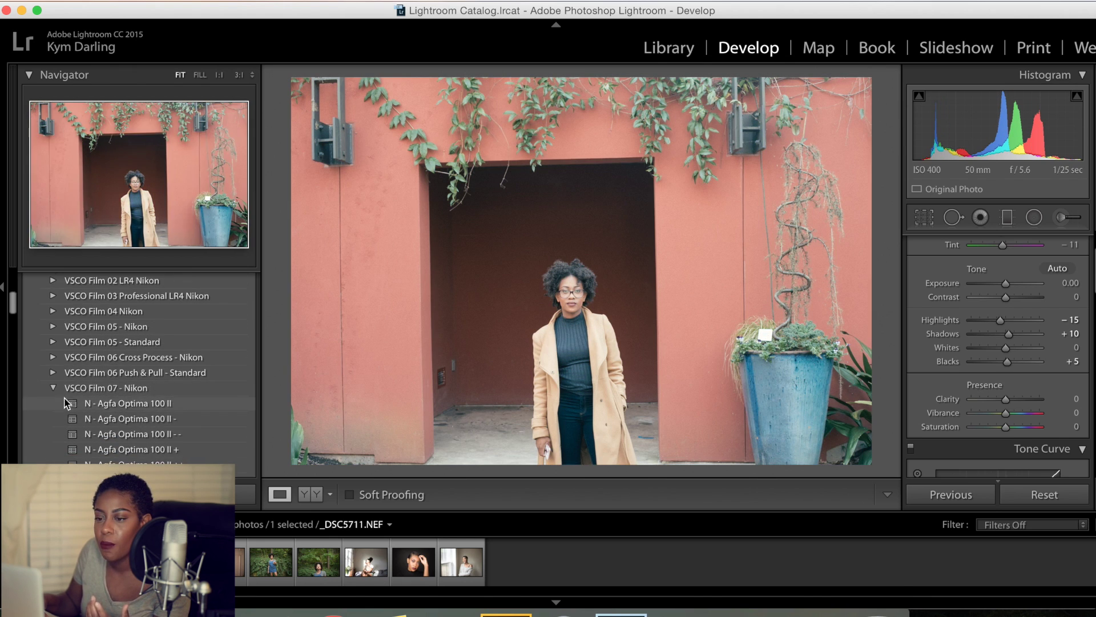
click(53, 388)
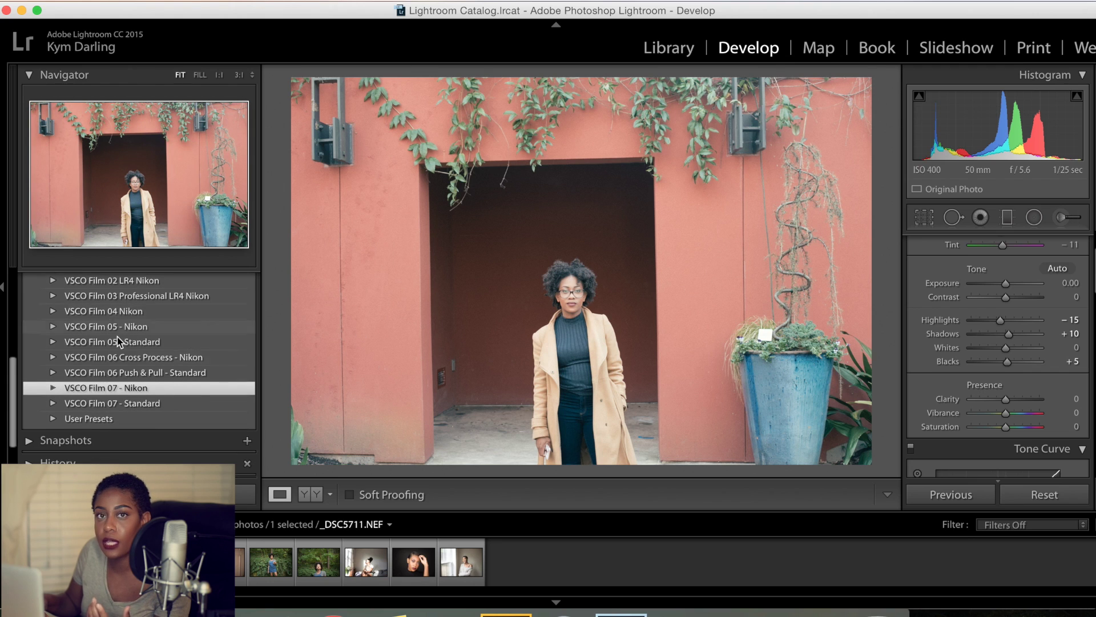
Apply the N - Agfa RSX 50 II + preset from FAVORITES- color, and move that preset into the Current folder.
scroll(142, 369, up, 8)
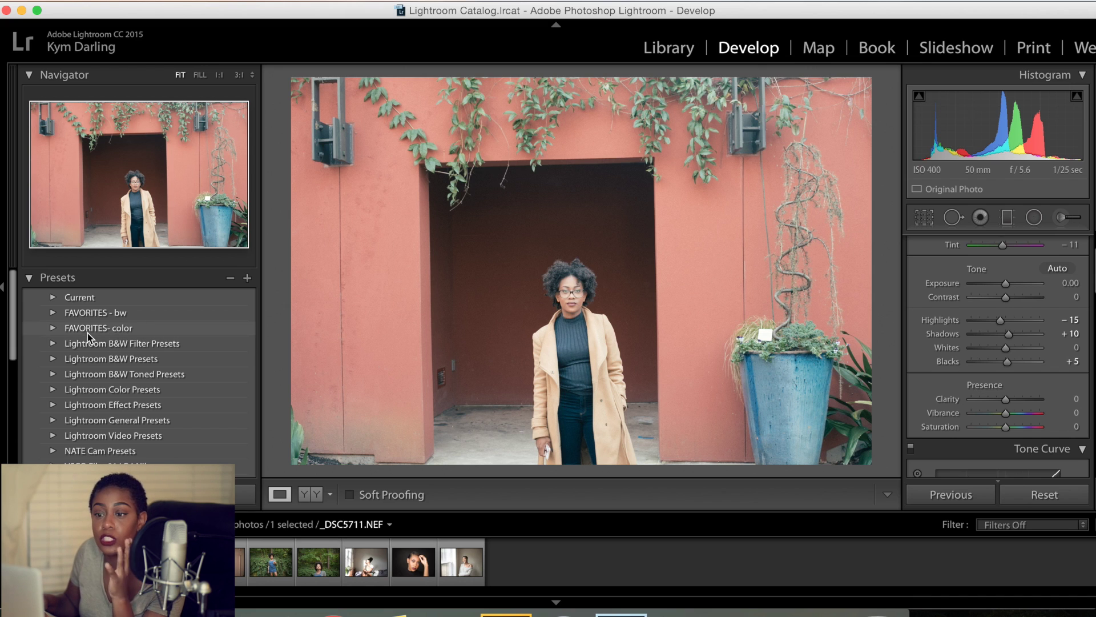
click(51, 329)
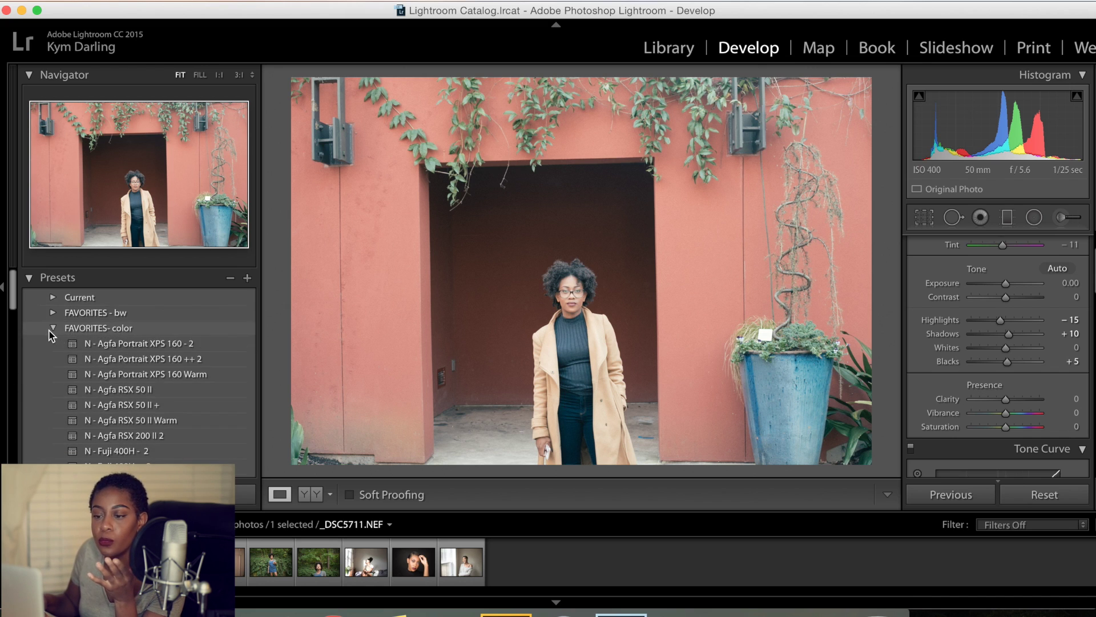
scroll(231, 421, down, 3)
scroll(228, 421, down, 3)
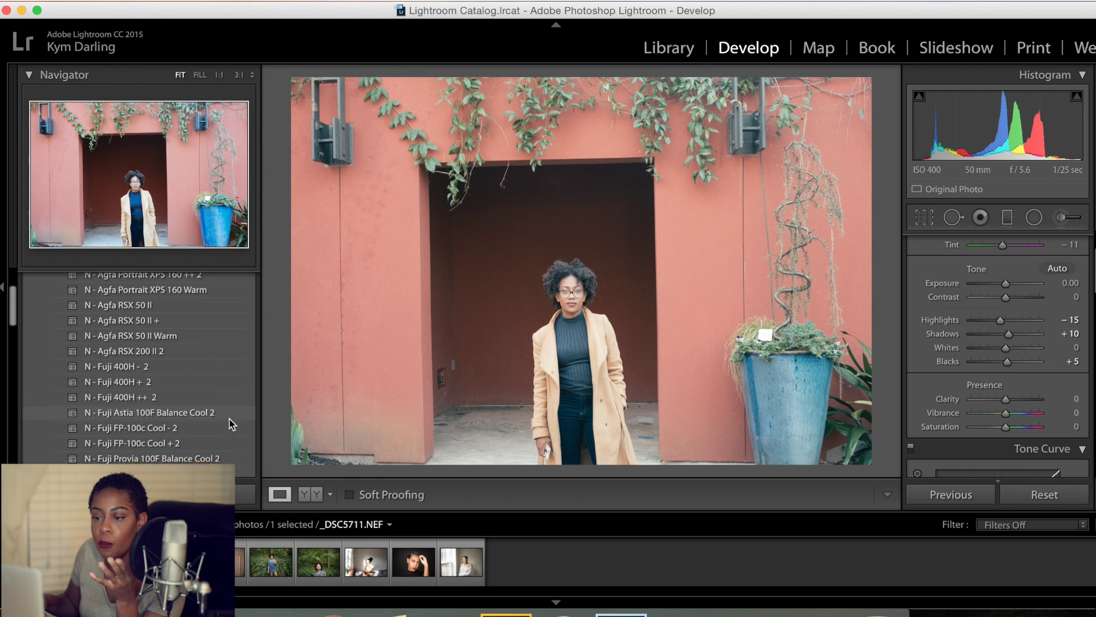
scroll(219, 420, up, 3)
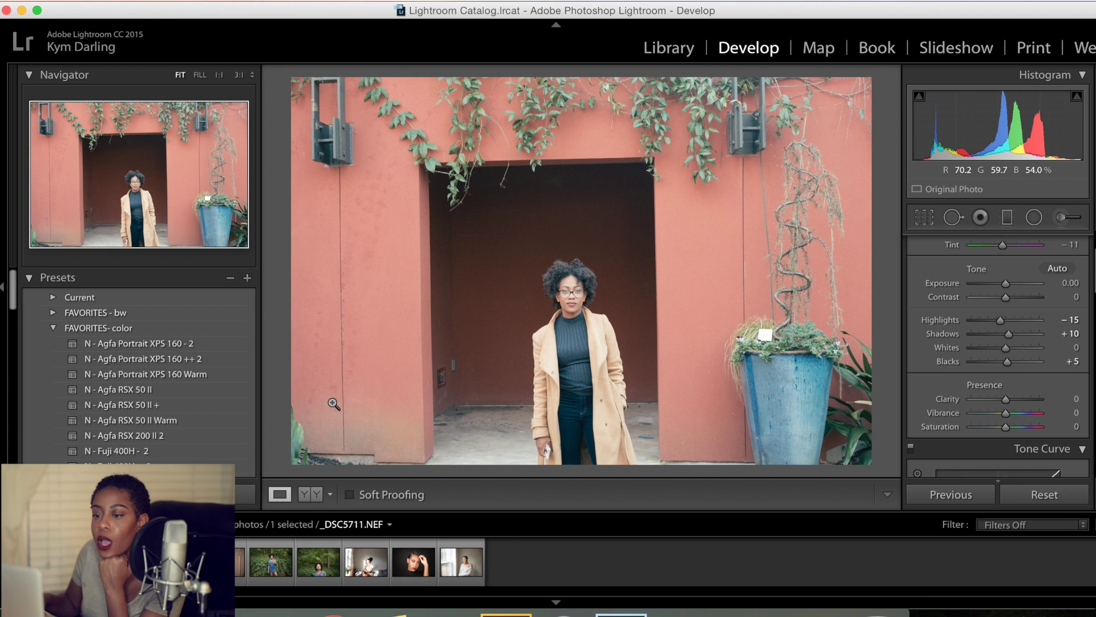
click(125, 405)
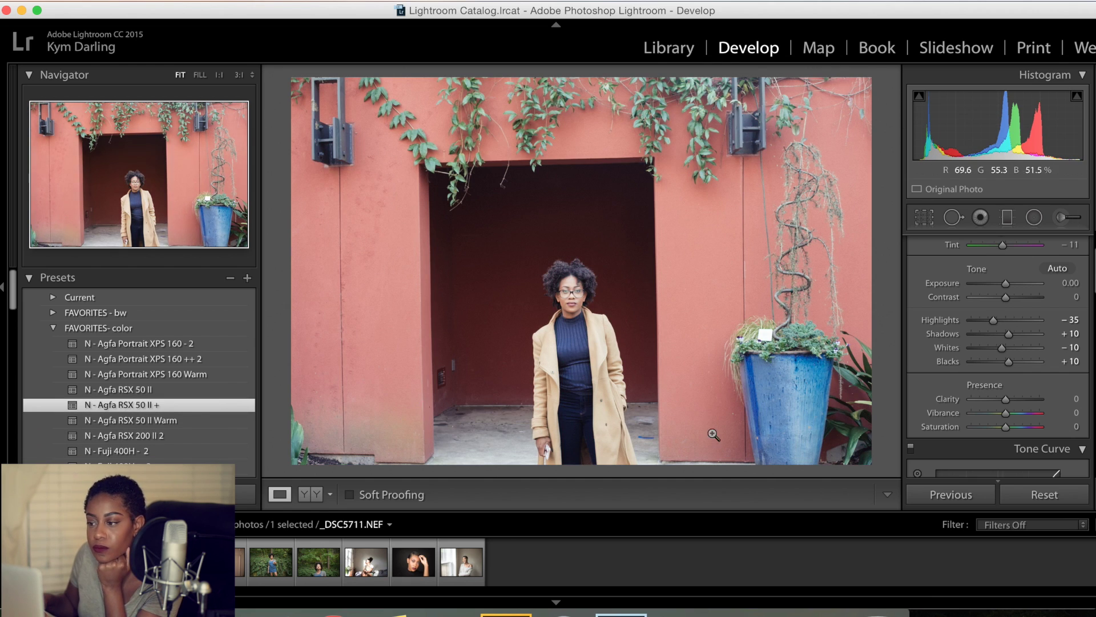
drag(132, 404, 98, 310)
click(54, 297)
Apply SP-05 from NATE Cam Presets, move it into the Current folder and collapse the FAVORITES- color folder.
scroll(171, 425, down, 3)
scroll(172, 424, down, 15)
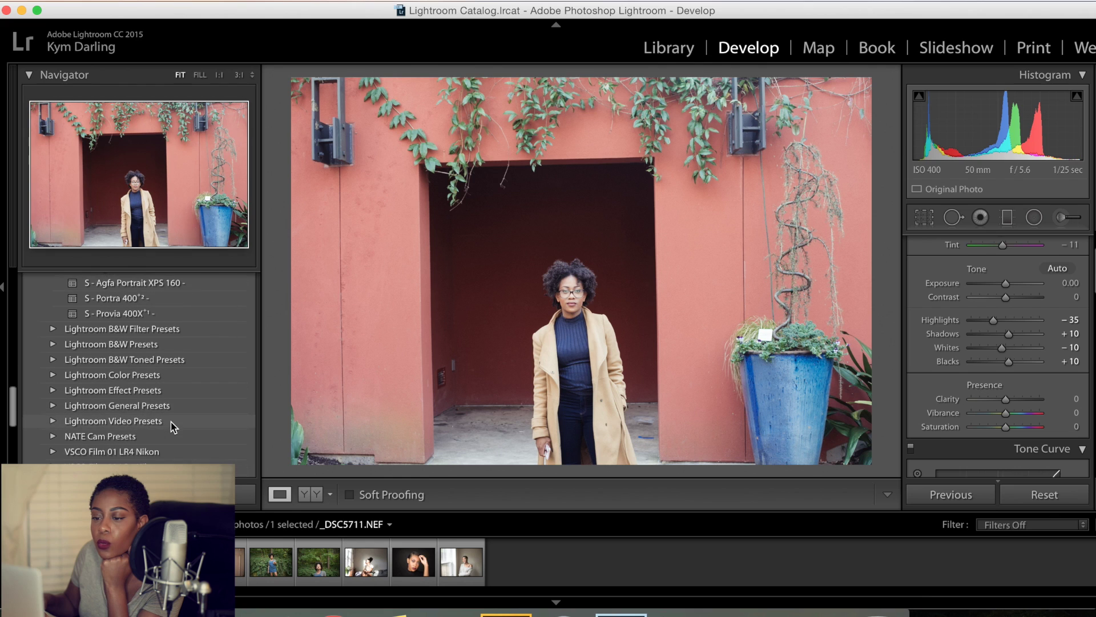
scroll(173, 427, down, 1)
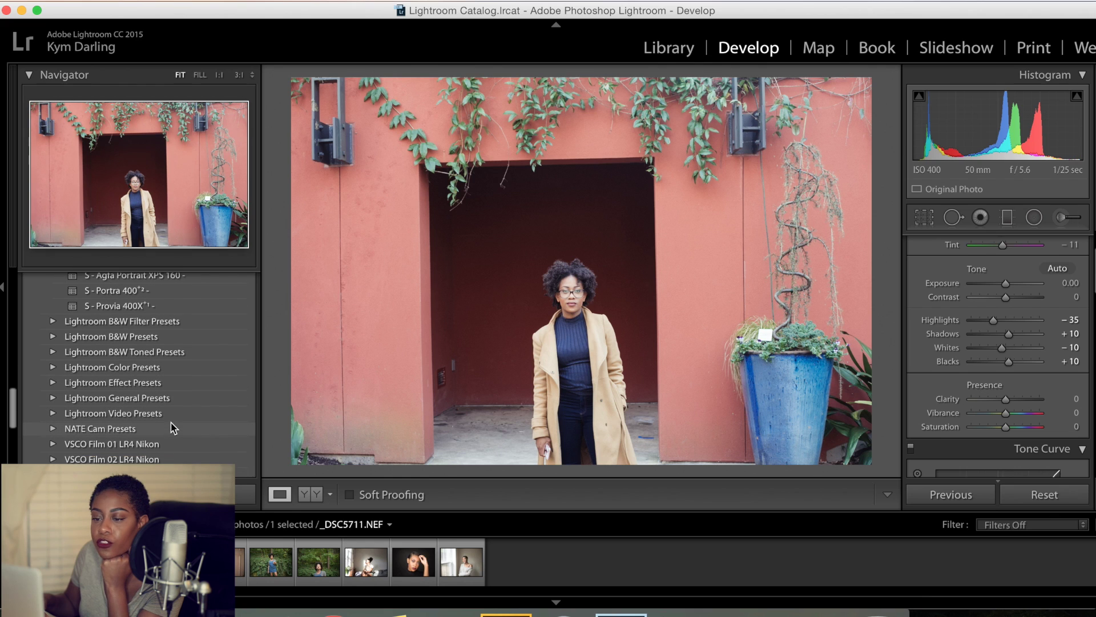
click(52, 428)
scroll(160, 451, down, 6)
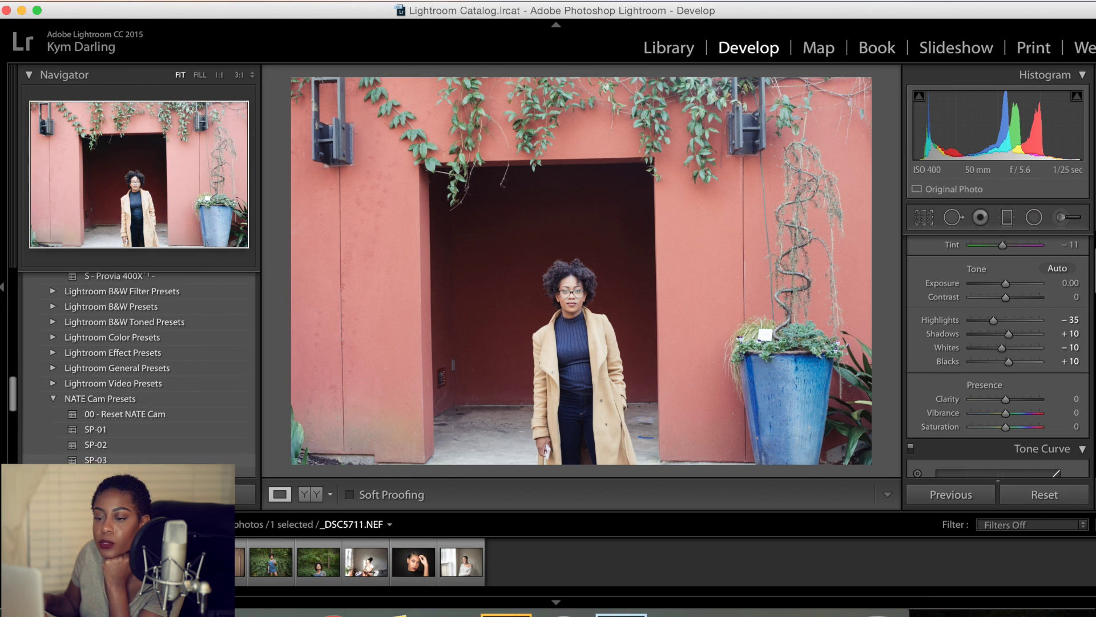
scroll(164, 462, down, 4)
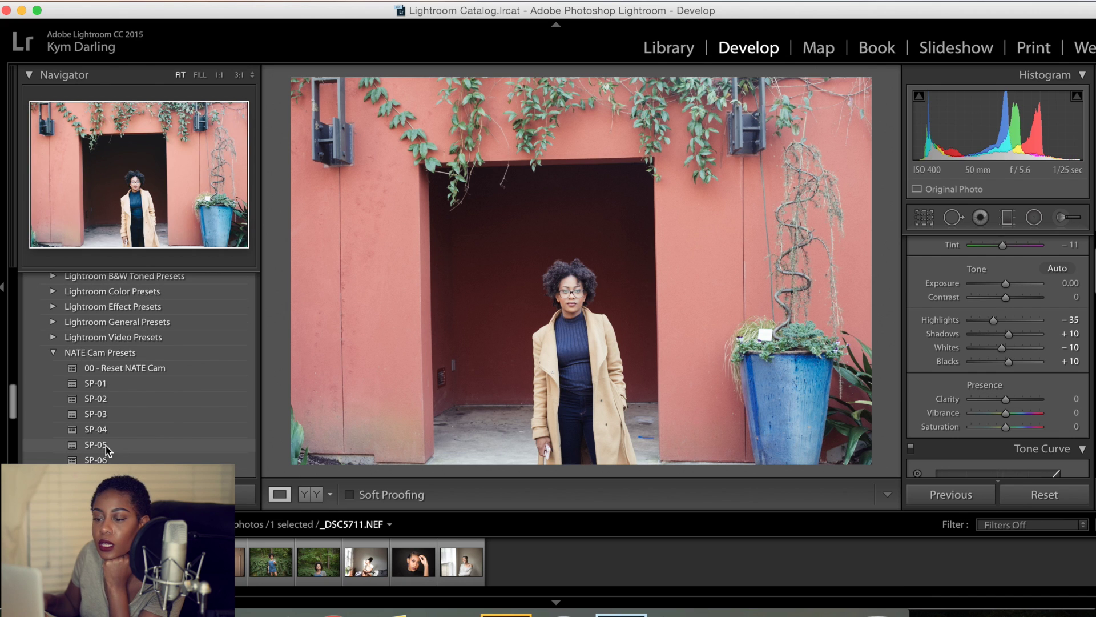
click(106, 451)
drag(106, 451, 94, 299)
click(49, 363)
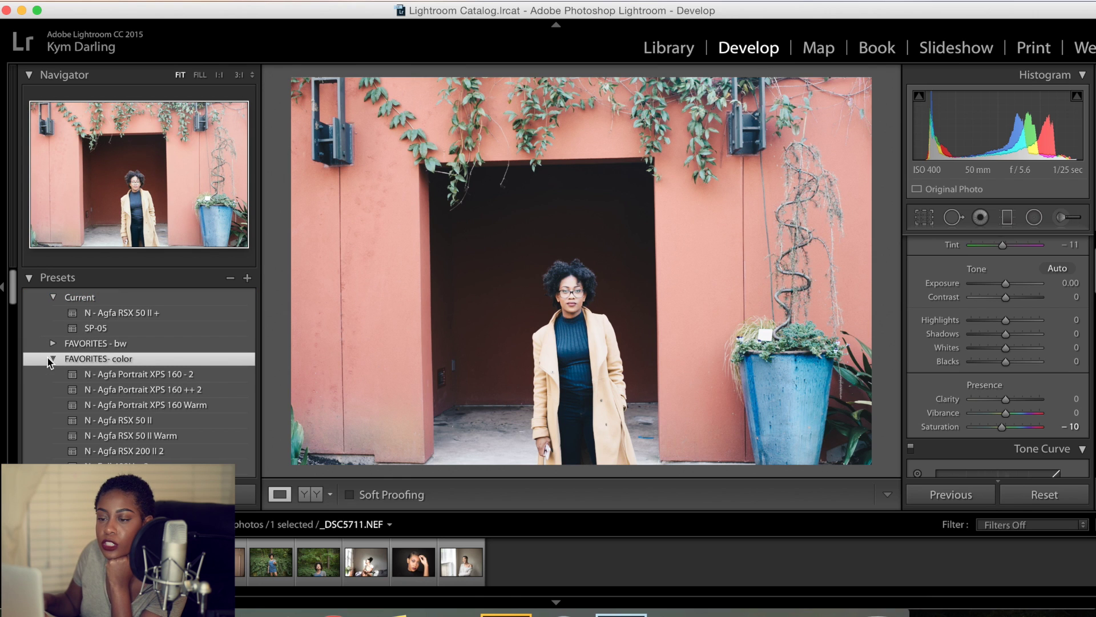
click(51, 362)
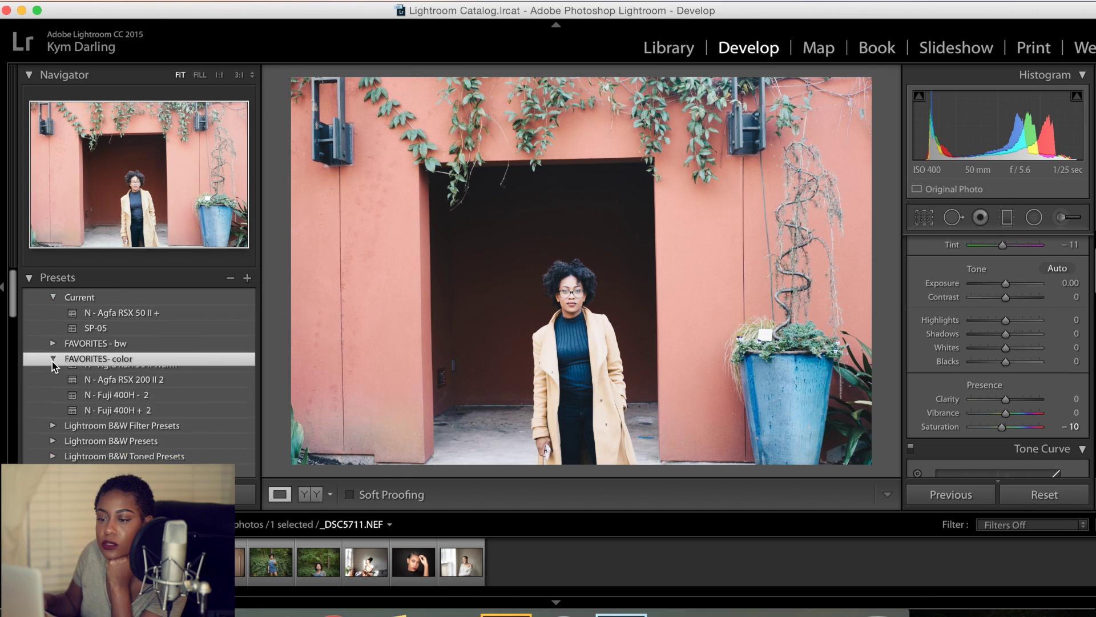
Compare N - Agfa RSX 50 II + and SP-05 against the unedited photo, and move N - Agfa RSX 50 II + back to FAVORITES- color.
click(117, 324)
click(119, 313)
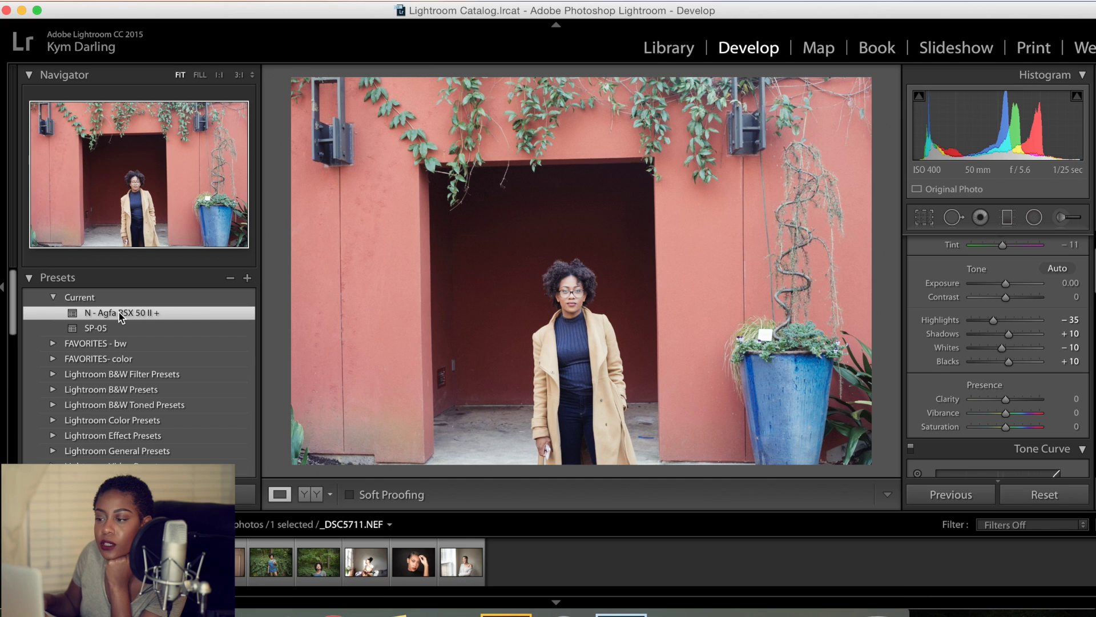
click(1026, 494)
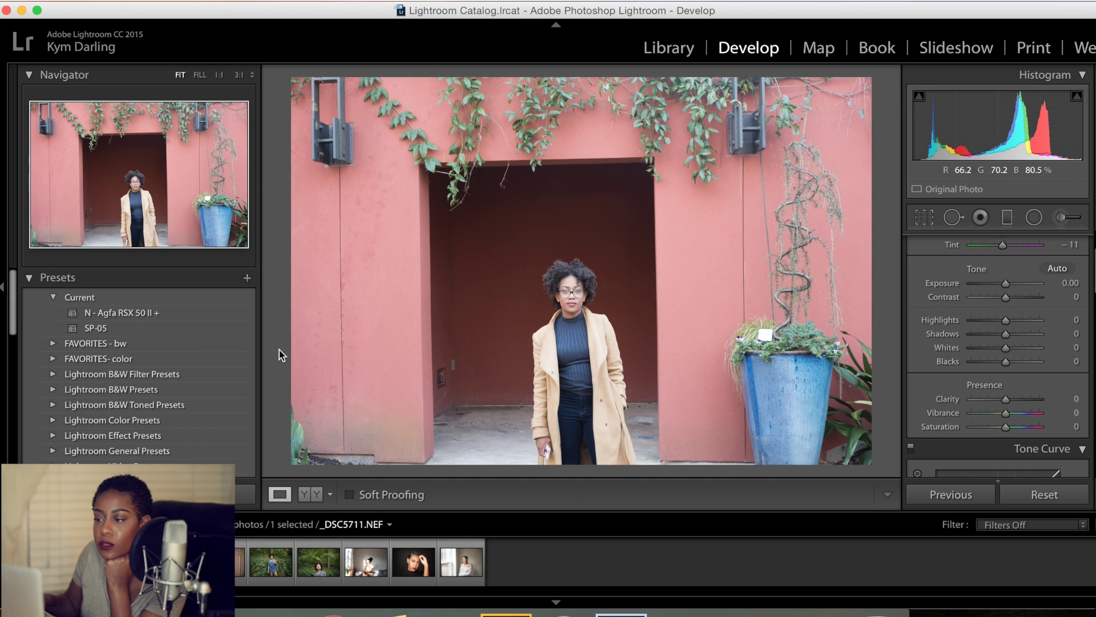
click(151, 316)
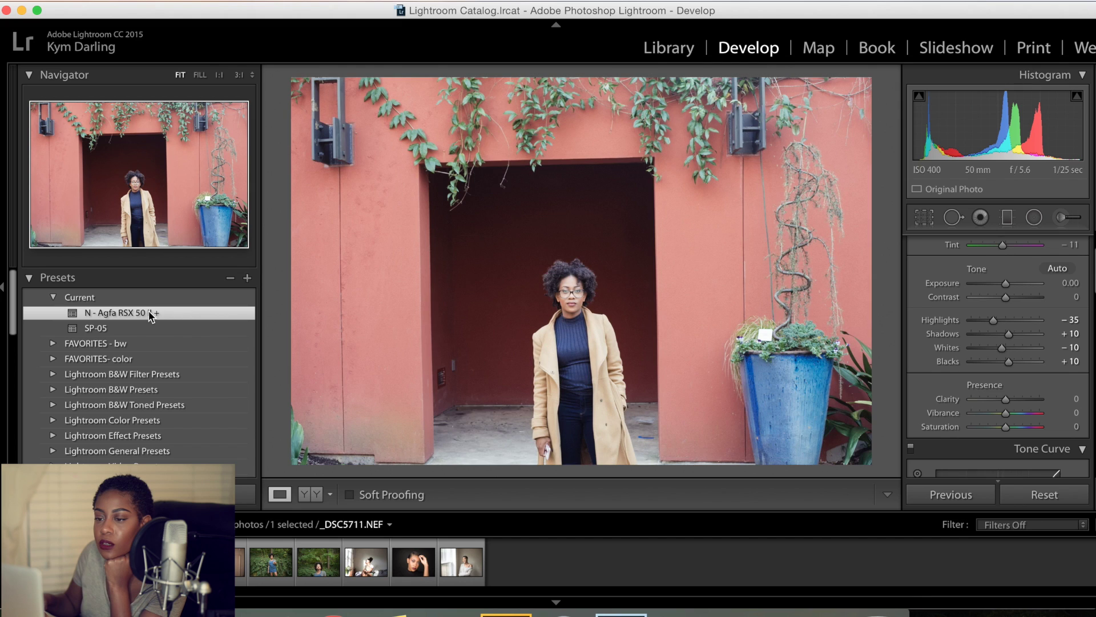
click(99, 330)
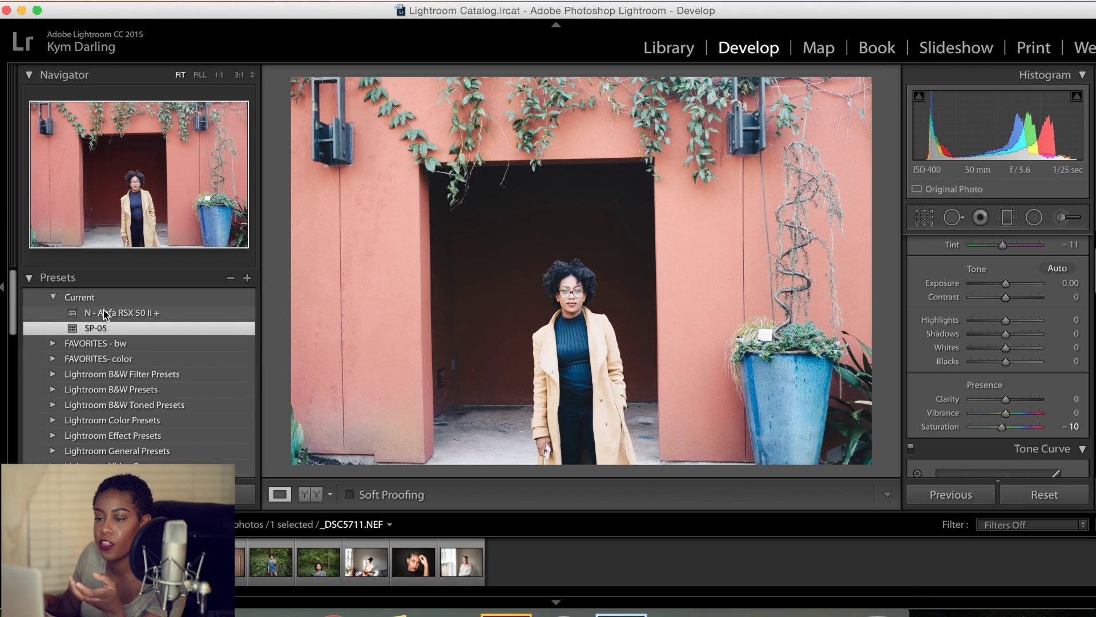
drag(105, 315, 109, 320)
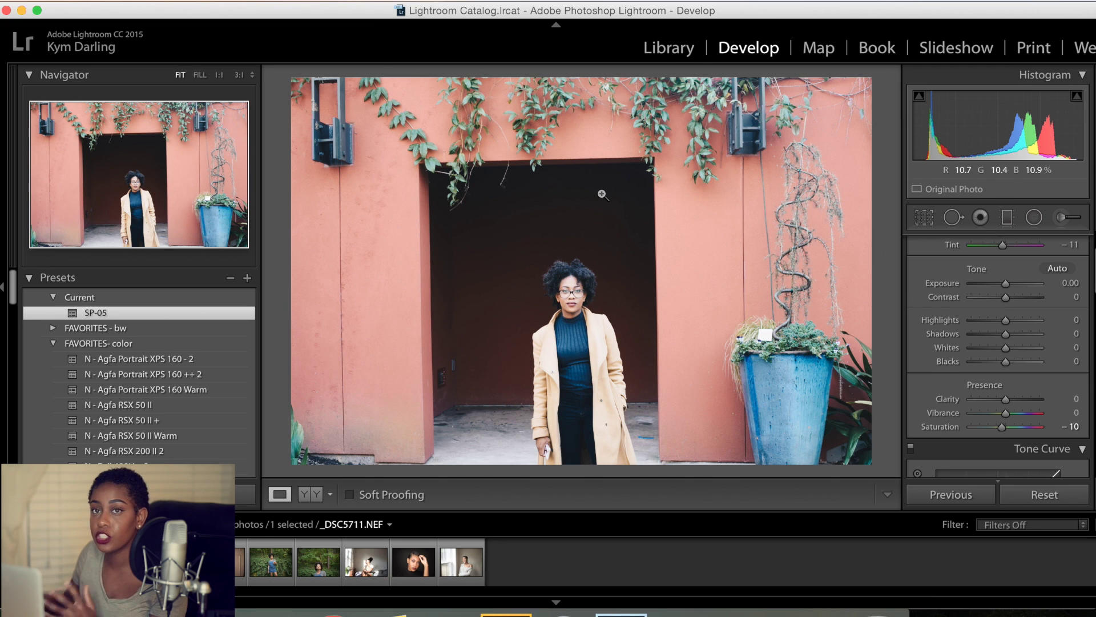
Reset the photo's develop settings and launch The Fader plug-in.
click(1042, 495)
click(112, 1)
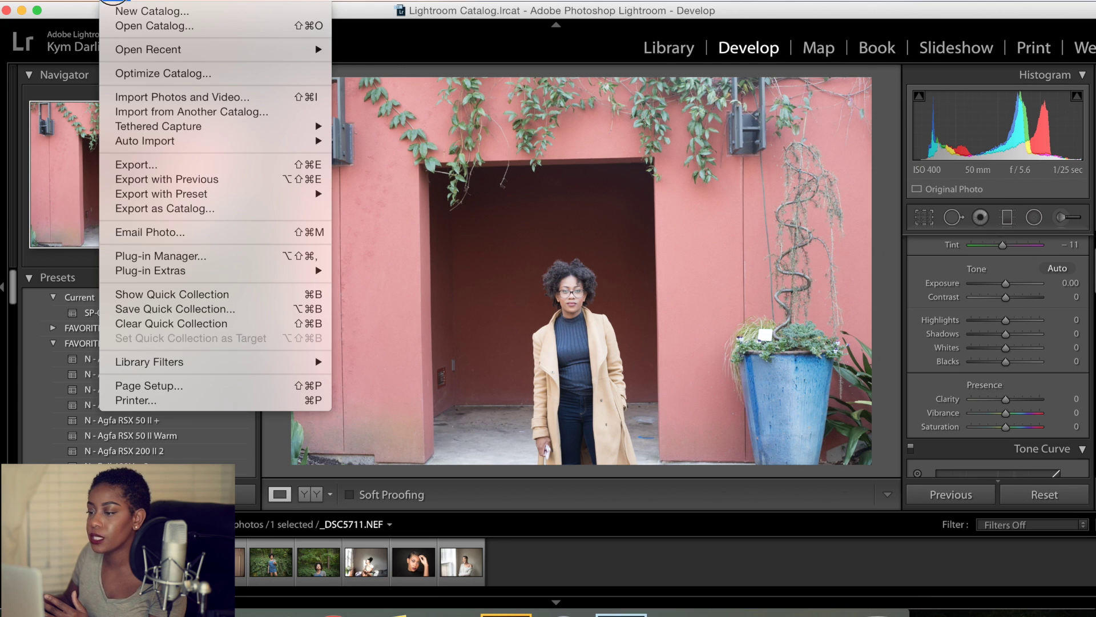
mouse_move(156, 273)
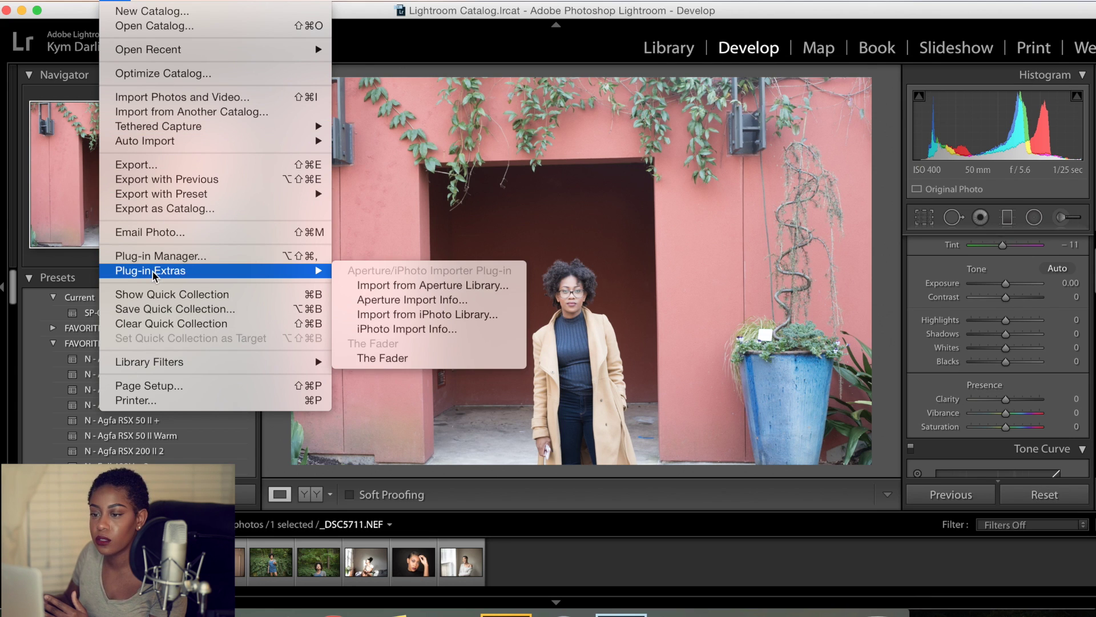
click(411, 360)
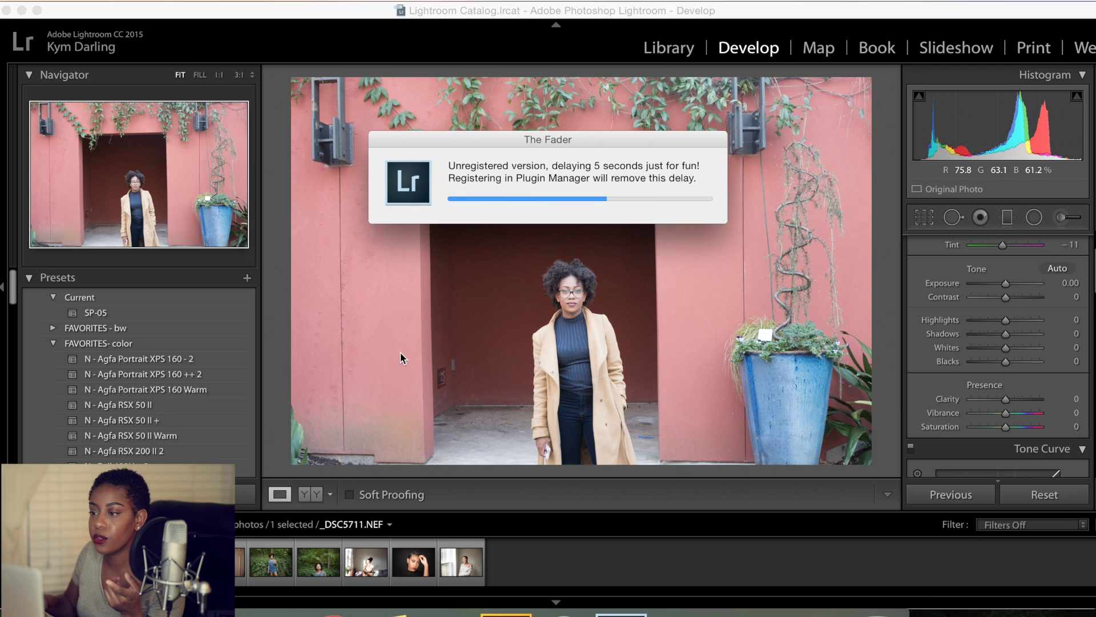
Apply the SP-05 preset from the Current folder at 85 opacity with The Fader, and show the photo in a before/after comparison.
click(594, 181)
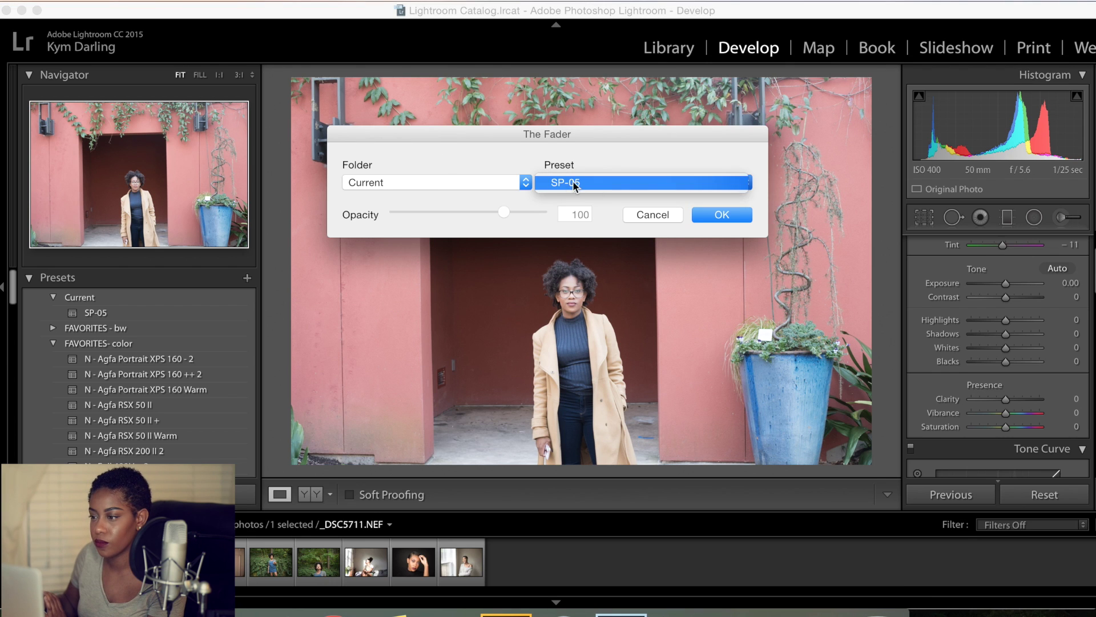
click(557, 183)
mouse_move(503, 212)
mouse_down()
mouse_move(416, 215)
mouse_move(545, 218)
mouse_move(492, 224)
mouse_up()
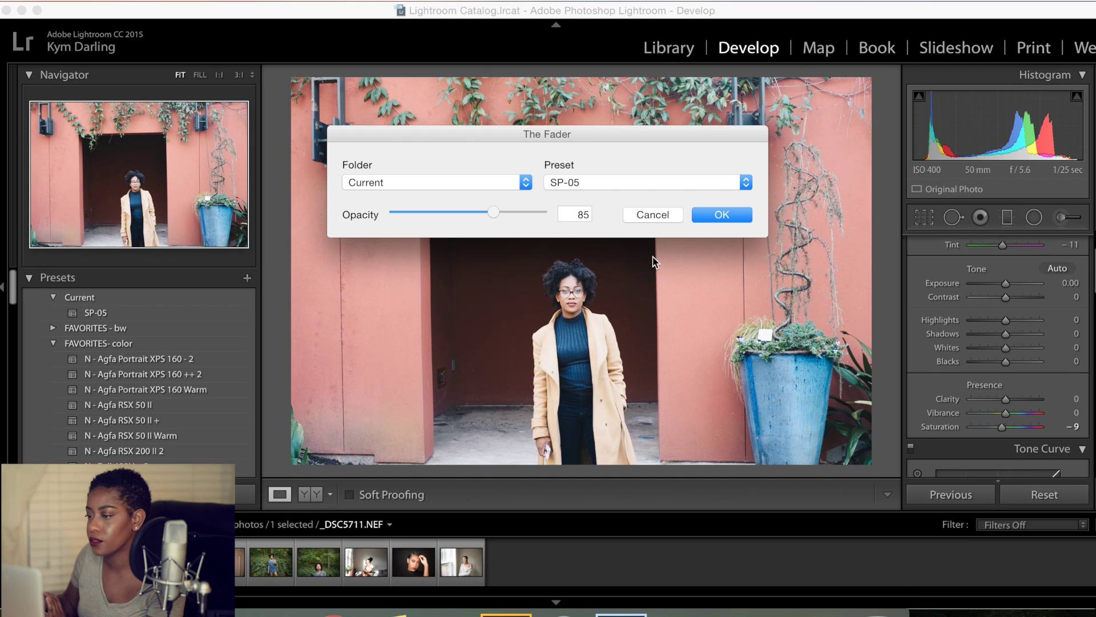
click(731, 217)
click(304, 495)
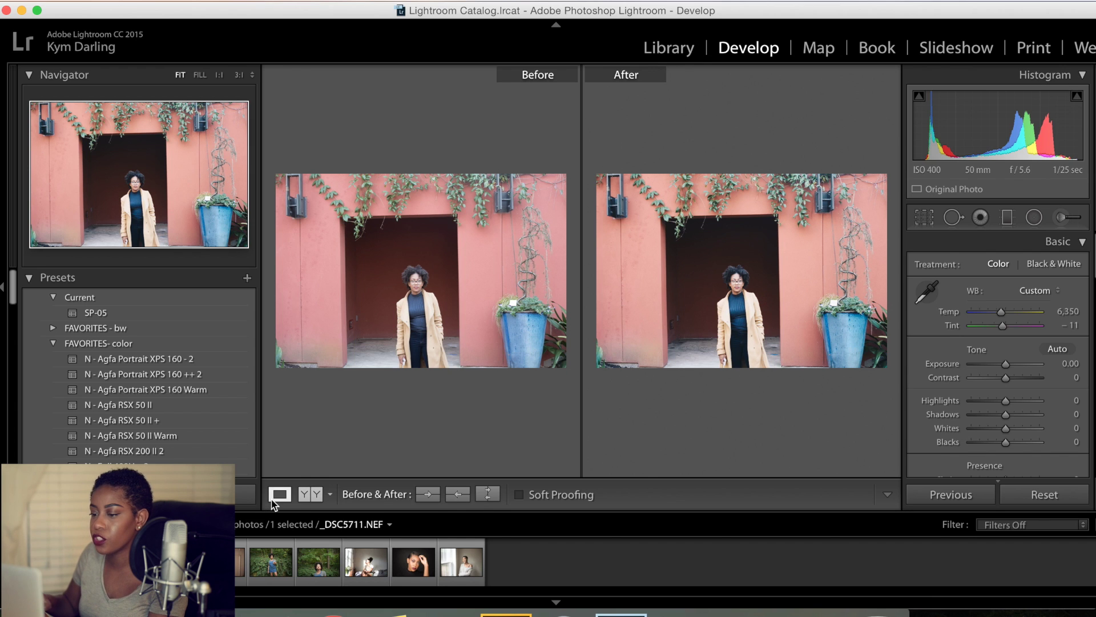
Return the photo to single view and check the woman's face at 1:1.
click(275, 497)
click(569, 299)
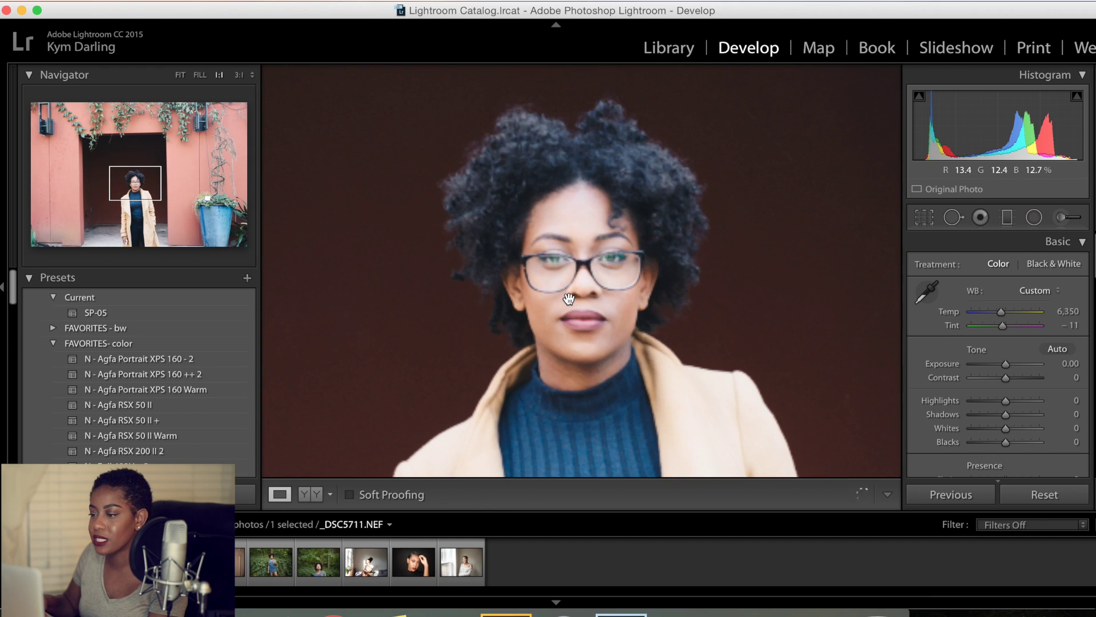
click(667, 370)
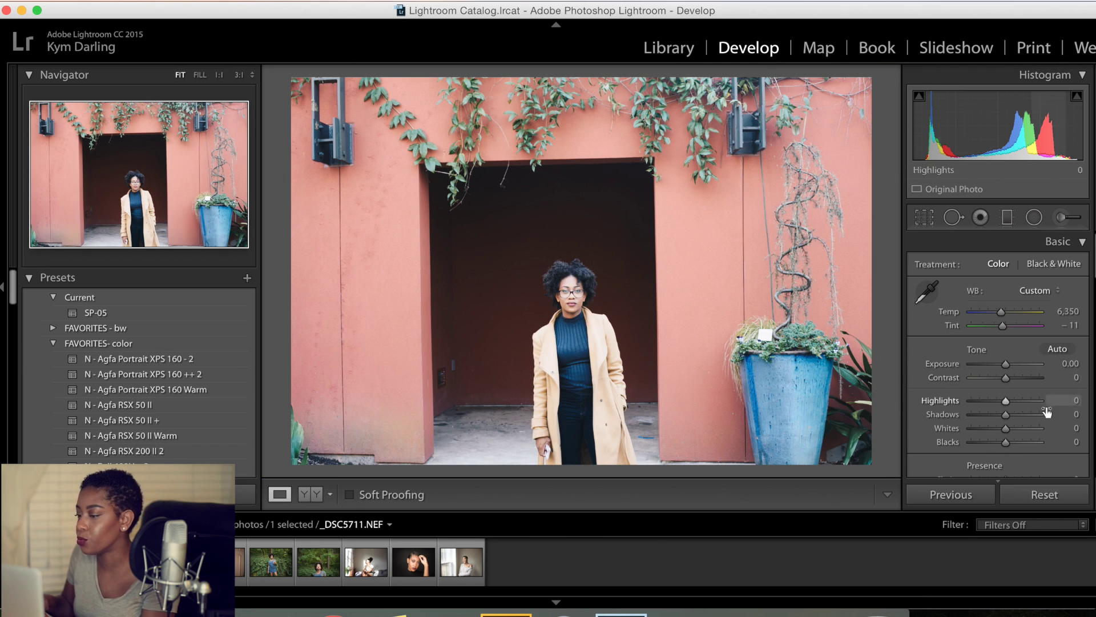
Set the photo's Highlights to -75 and Blacks to -10 in the Basic adjustments.
scroll(959, 351, down, 3)
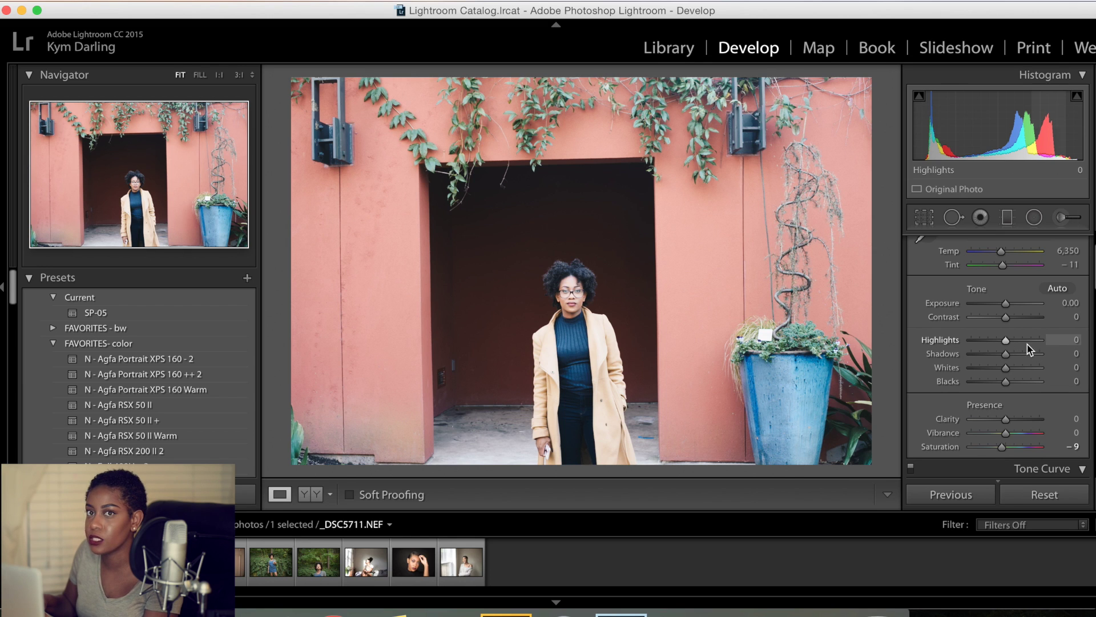
drag(1008, 344, 981, 341)
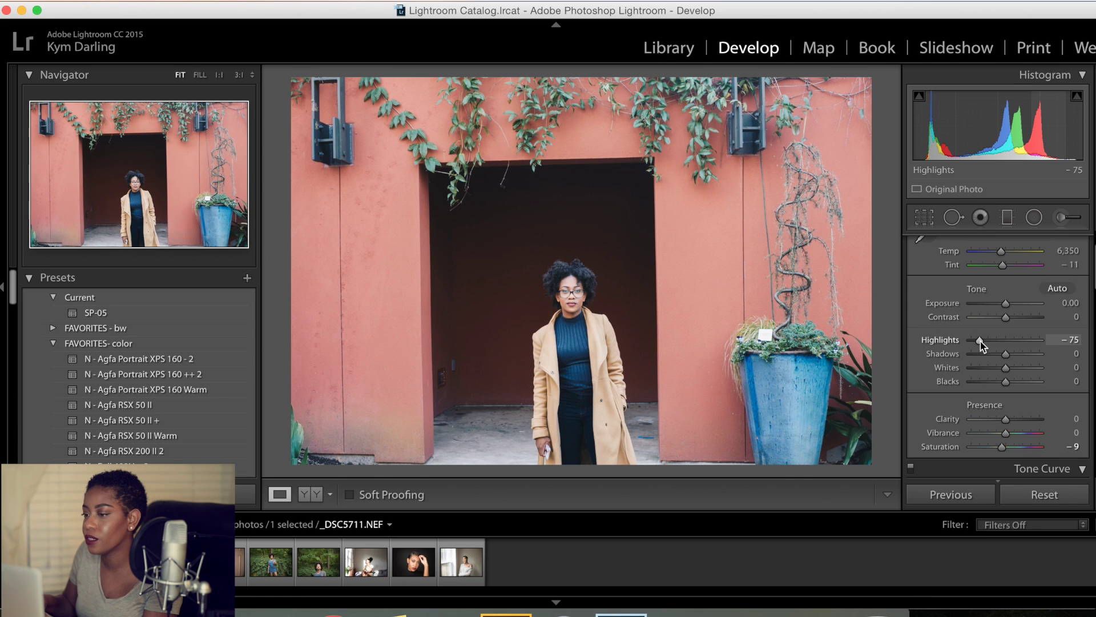
scroll(993, 360, down, 1)
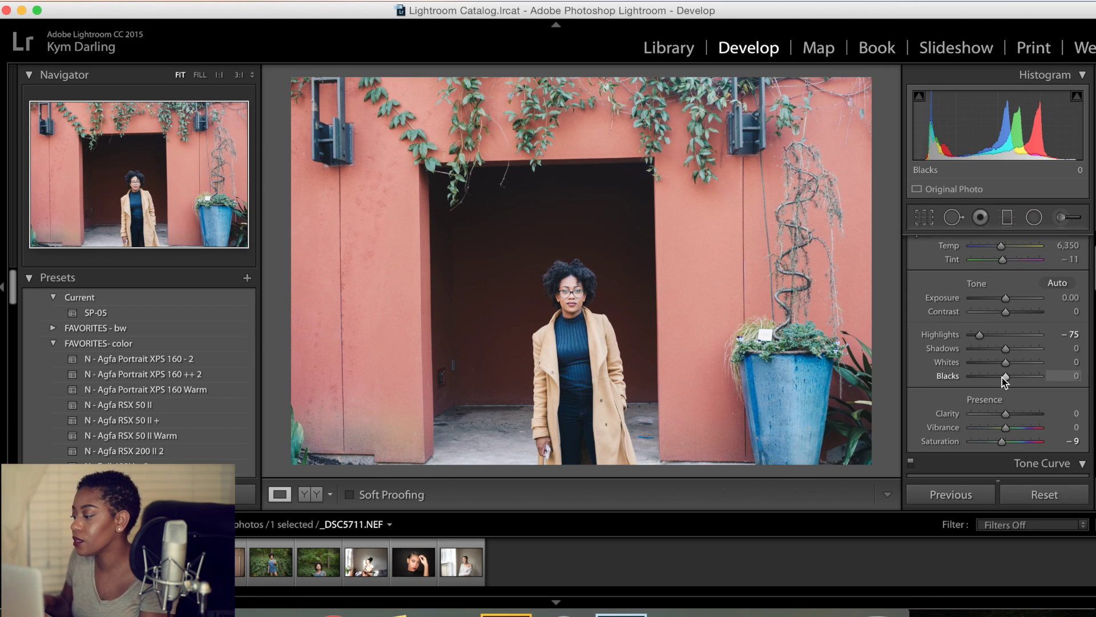
mouse_move(1006, 379)
mouse_down()
mouse_move(994, 379)
mouse_move(1002, 384)
mouse_up()
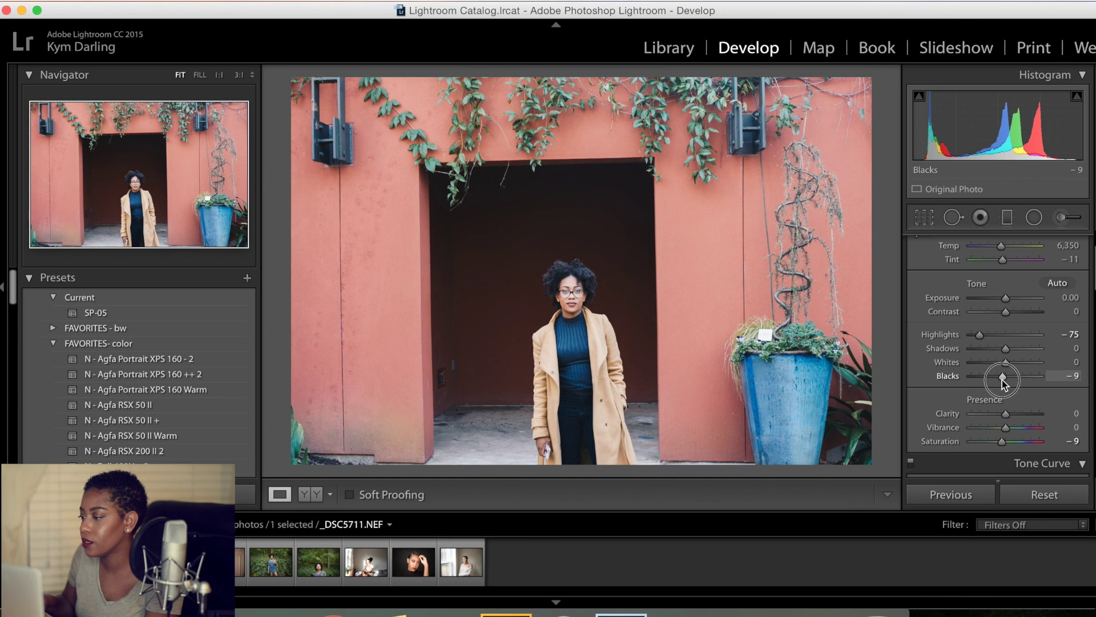
click(1071, 377)
text(-10)
key(Return)
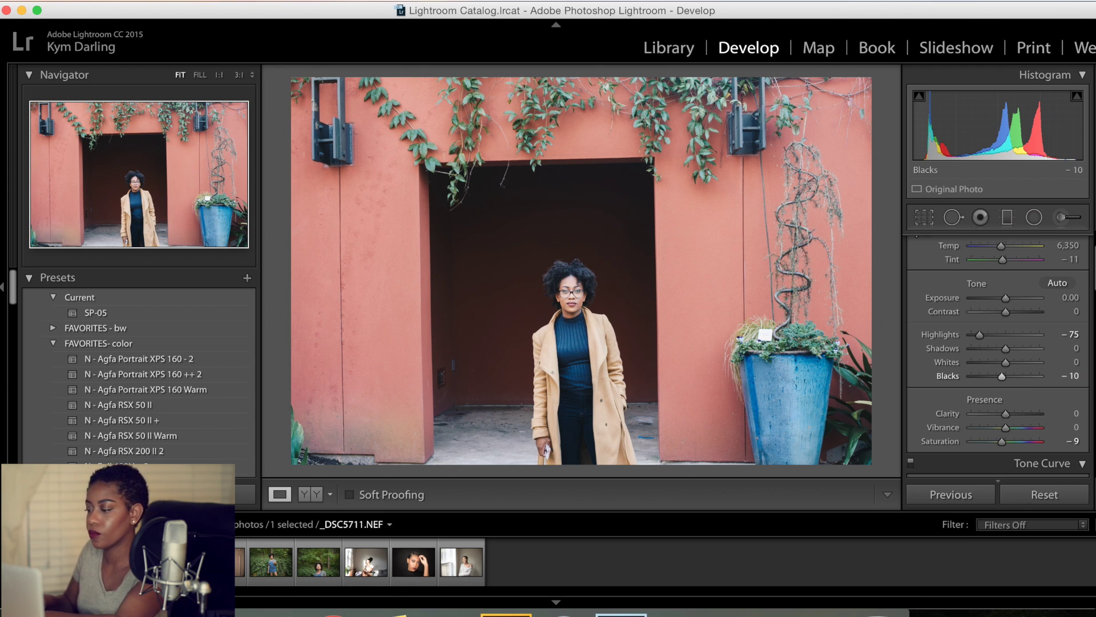
Try Clarity at +18 and settle on +8.
scroll(1033, 394, down, 3)
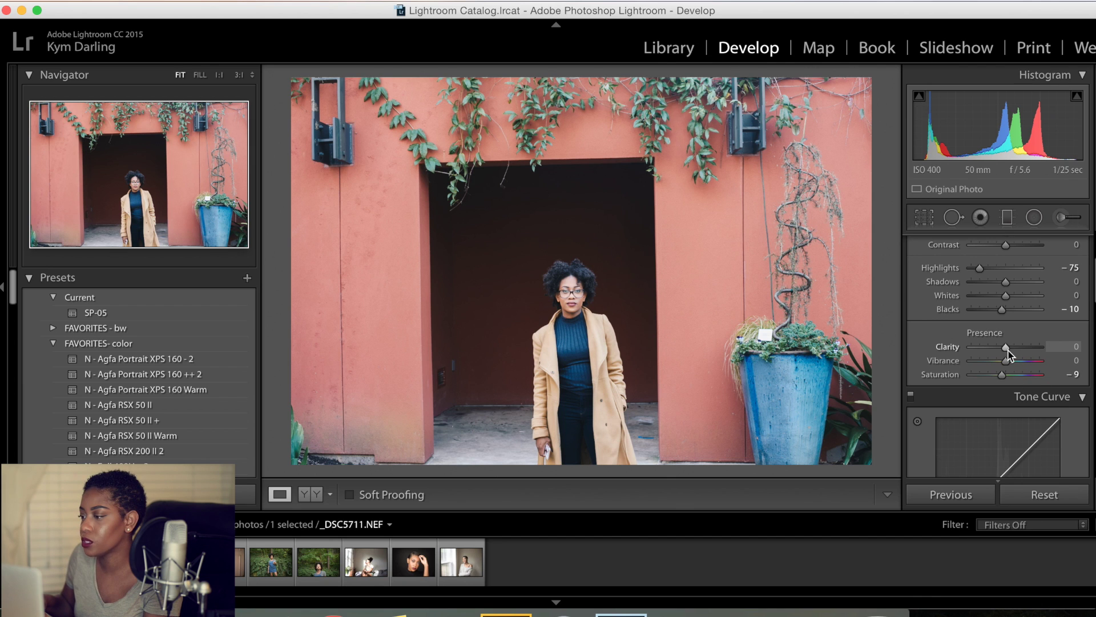
mouse_move(1005, 350)
mouse_down()
mouse_move(1073, 368)
mouse_move(905, 350)
mouse_move(1050, 357)
mouse_move(1001, 354)
mouse_move(1011, 358)
mouse_up()
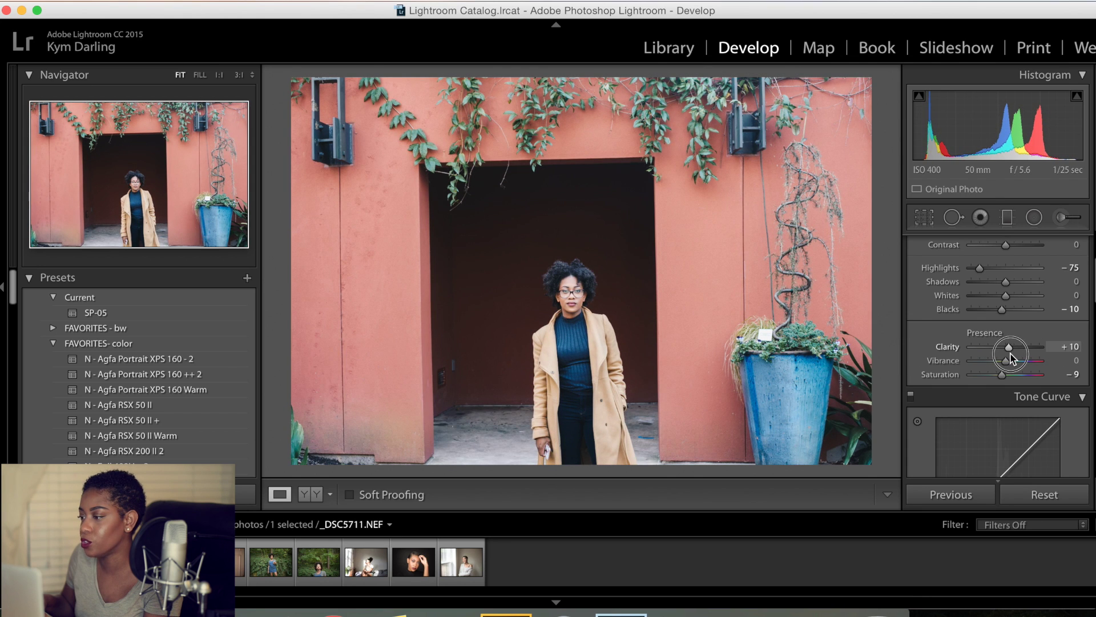
click(1074, 347)
text(18)
key(Return)
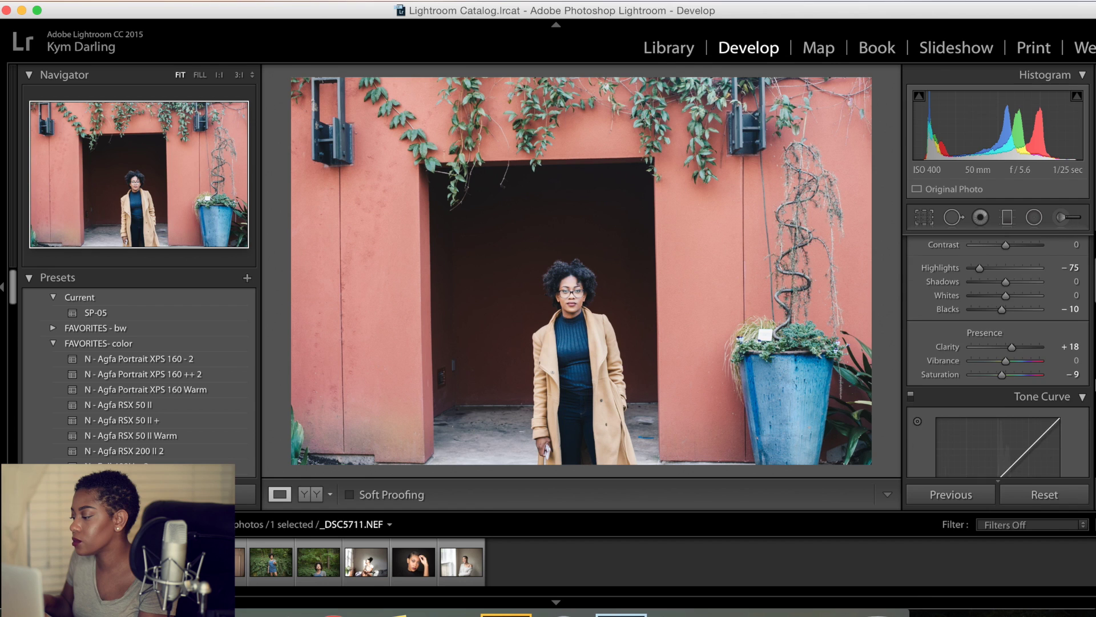
scroll(998, 358, up, 1)
drag(1011, 372, 1009, 378)
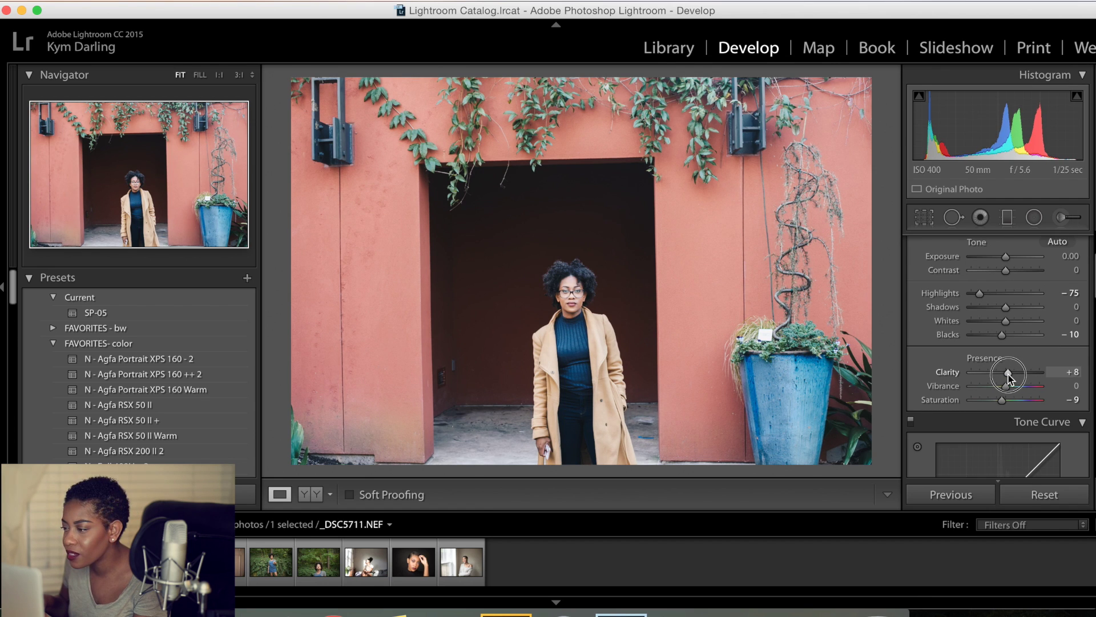
Try Blue saturation at -100 in the Color adjustments and undo the change.
scroll(1009, 371, up, 4)
scroll(1019, 369, down, 8)
scroll(1019, 369, down, 5)
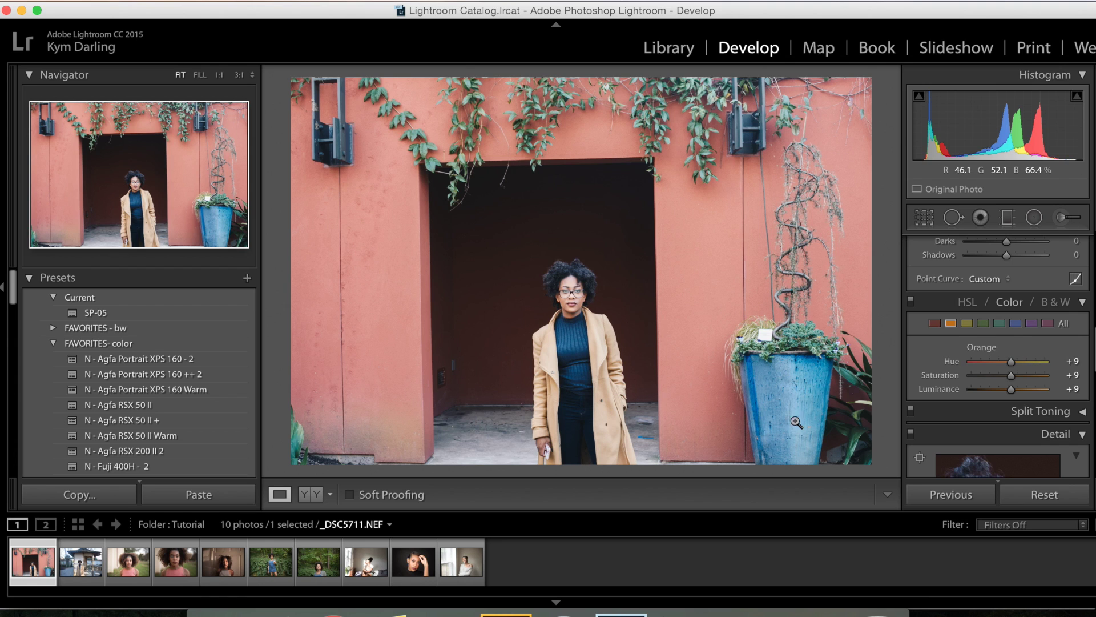
click(1016, 323)
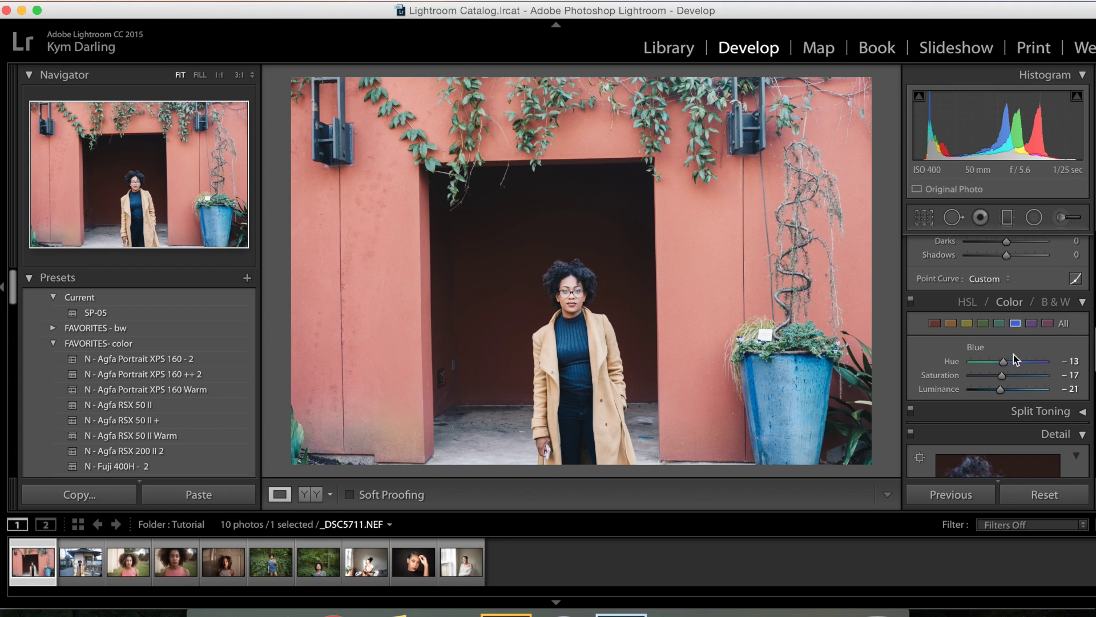
drag(1002, 375, 968, 382)
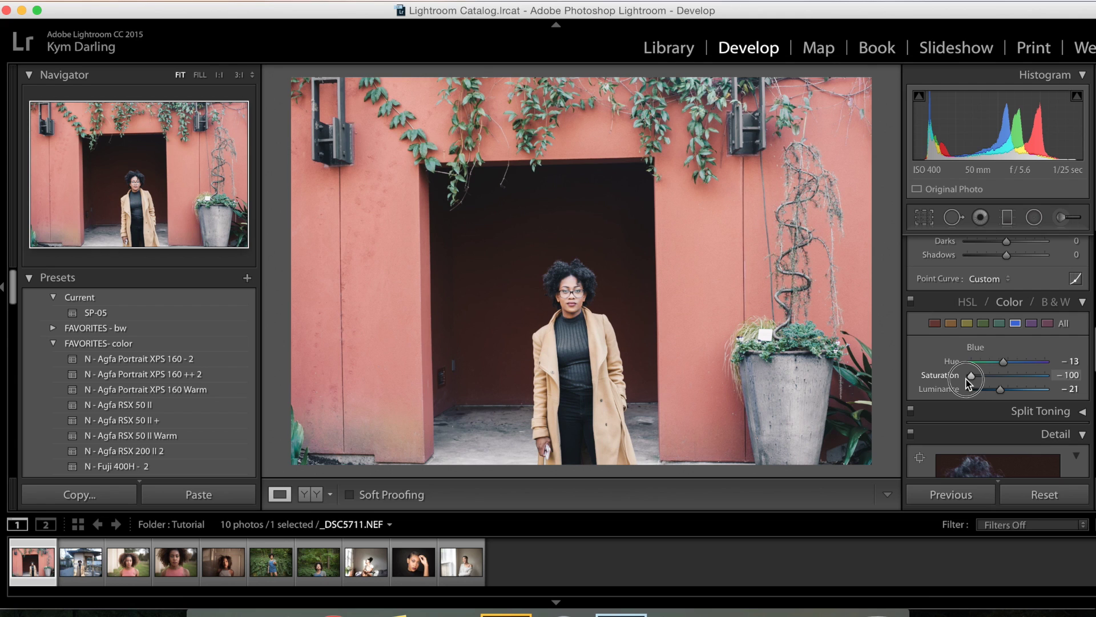
key(super+z)
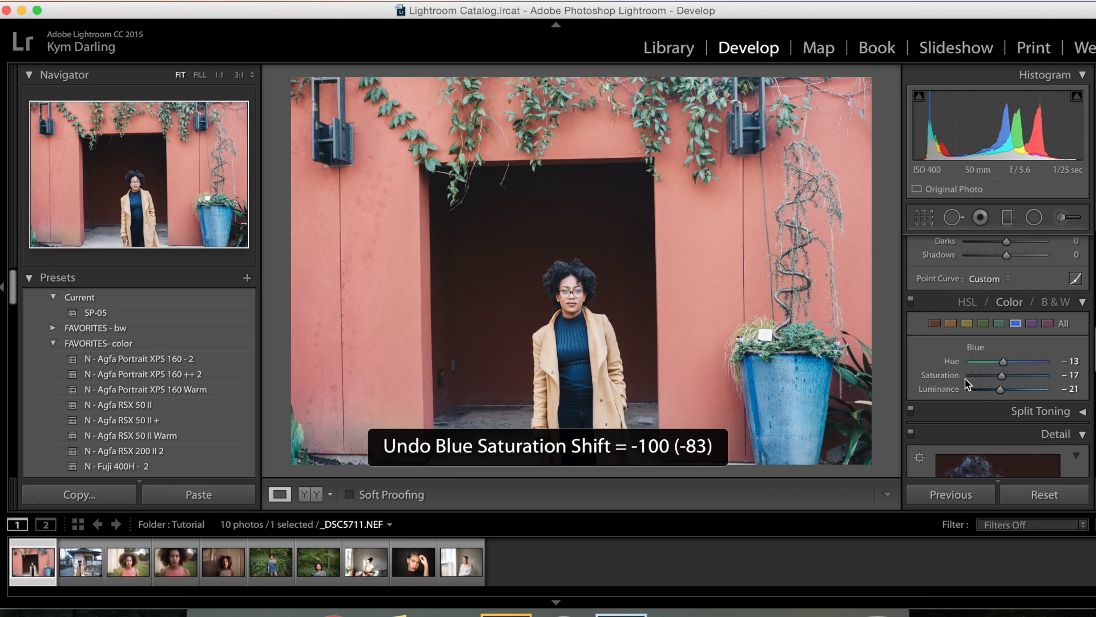
Set the Green color's Hue to +43, Saturation to +38 and Luminance to -25.
click(982, 323)
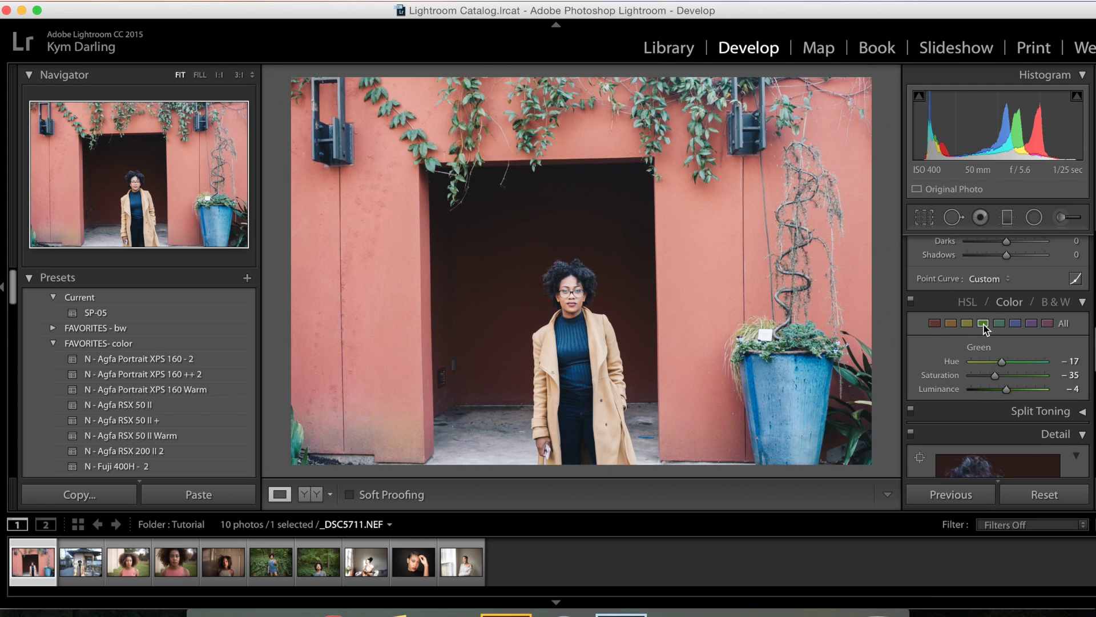
drag(1008, 377, 1014, 375)
mouse_move(1015, 375)
mouse_down()
mouse_move(1030, 386)
mouse_move(1004, 362)
mouse_move(1026, 366)
mouse_move(1024, 376)
mouse_up()
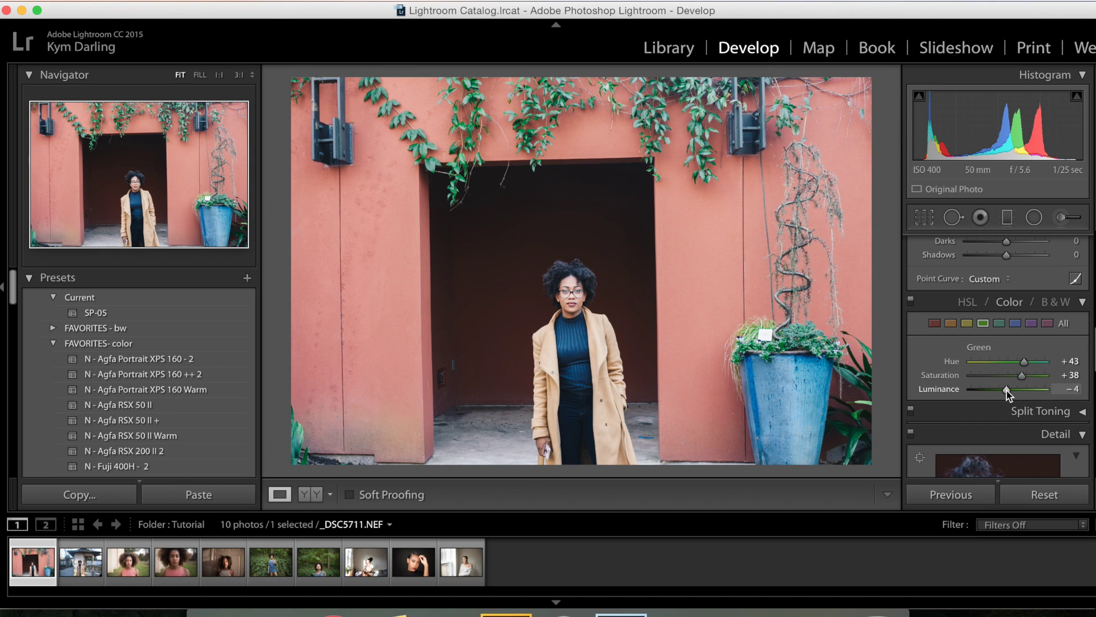
drag(1006, 391, 998, 392)
Compare the photo before and after the edits, and examine the coat and sweater at 1:1.
click(310, 494)
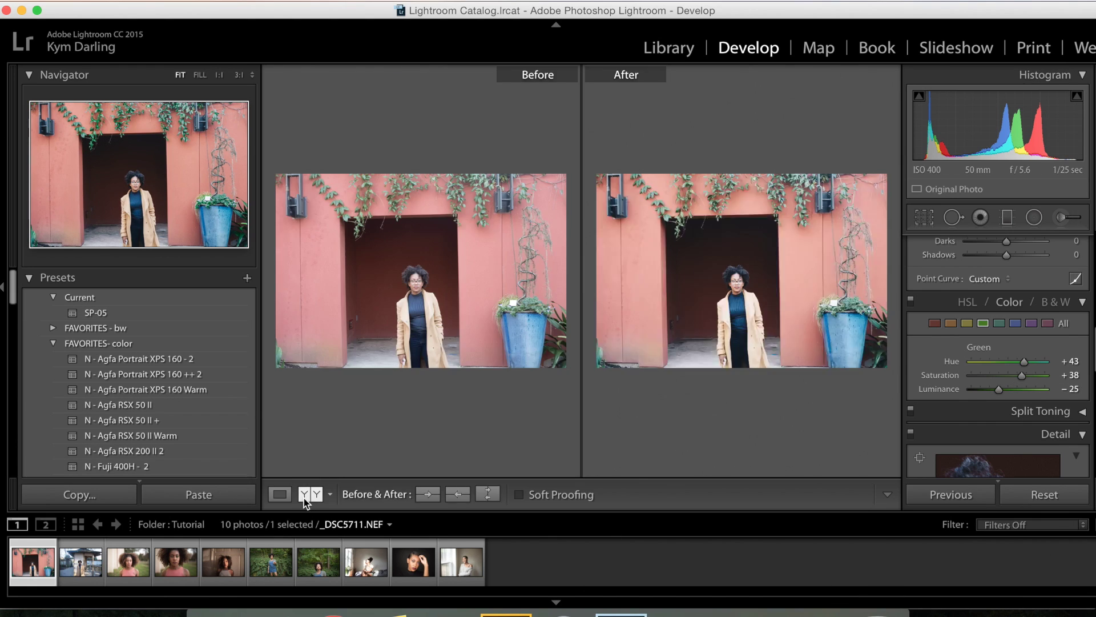
click(279, 496)
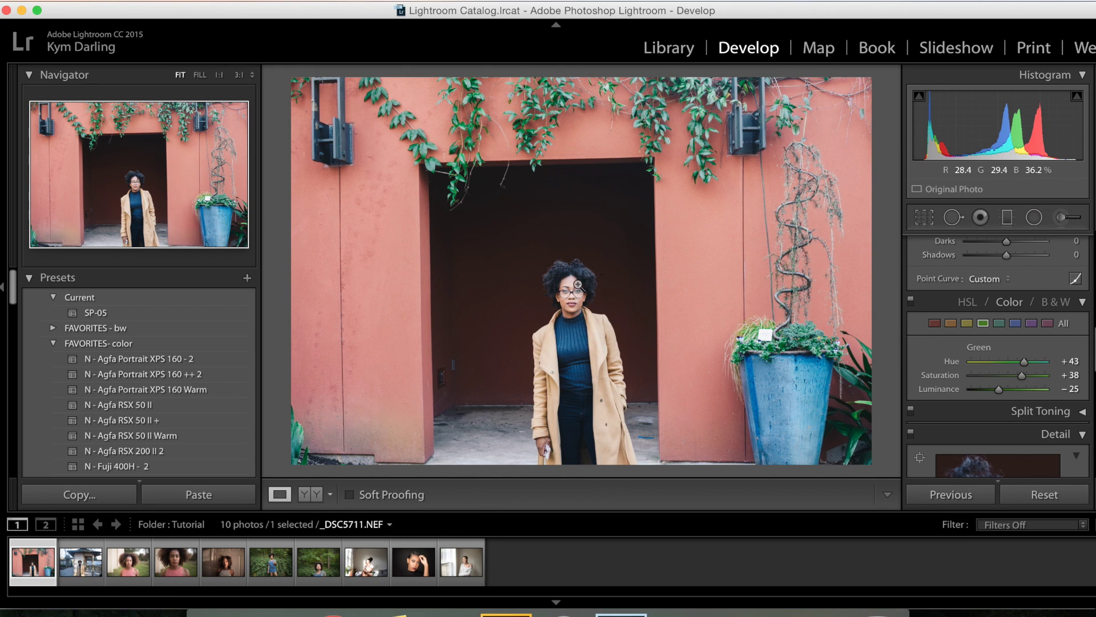
drag(594, 344, 568, 137)
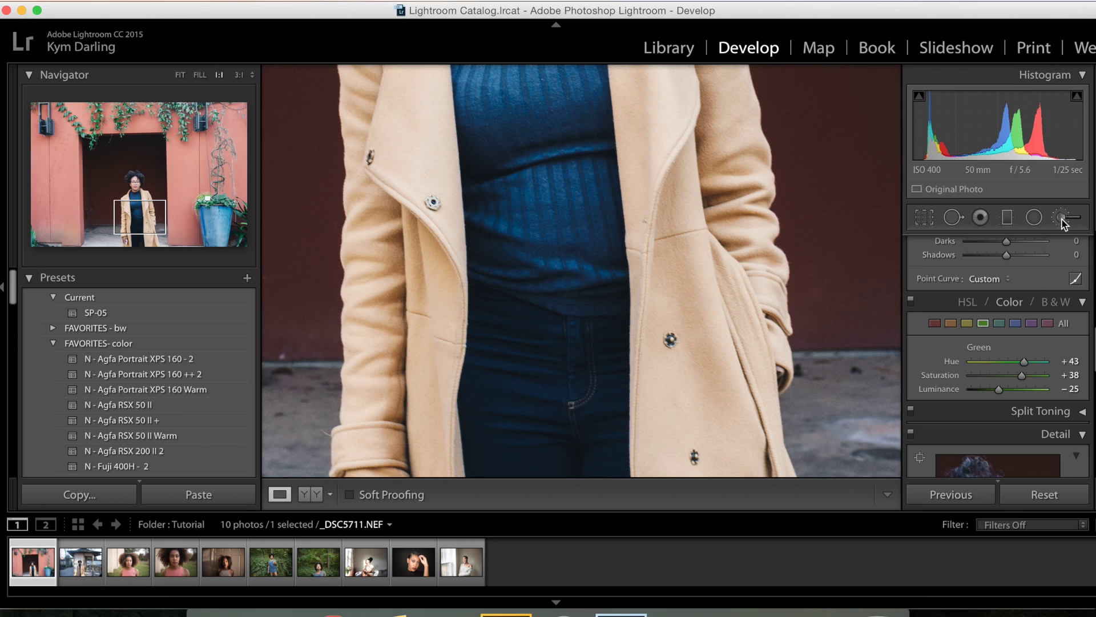
click(180, 74)
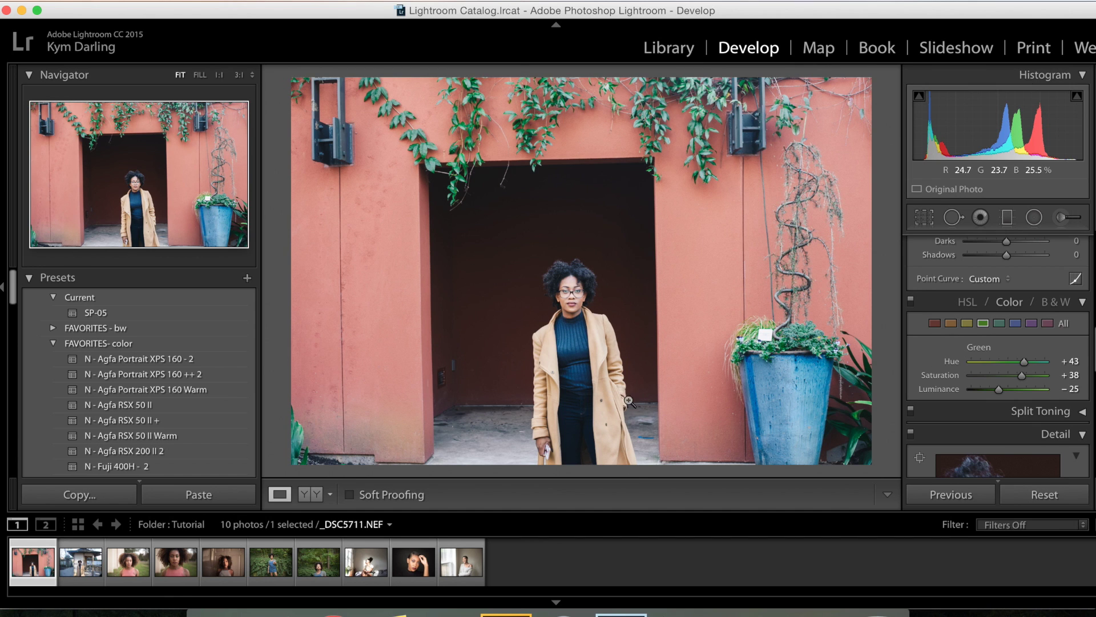
Start an Adjustment Brush mask on the sweater's collar and coat lapel, and set its Clarity to 33.
click(599, 392)
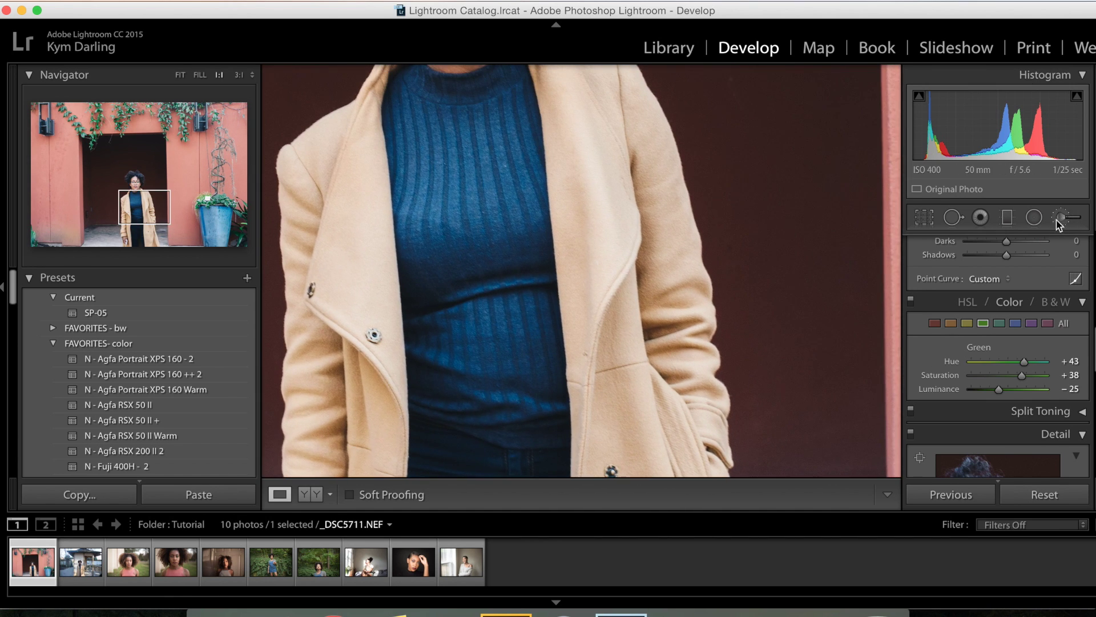
click(1061, 217)
click(132, 183)
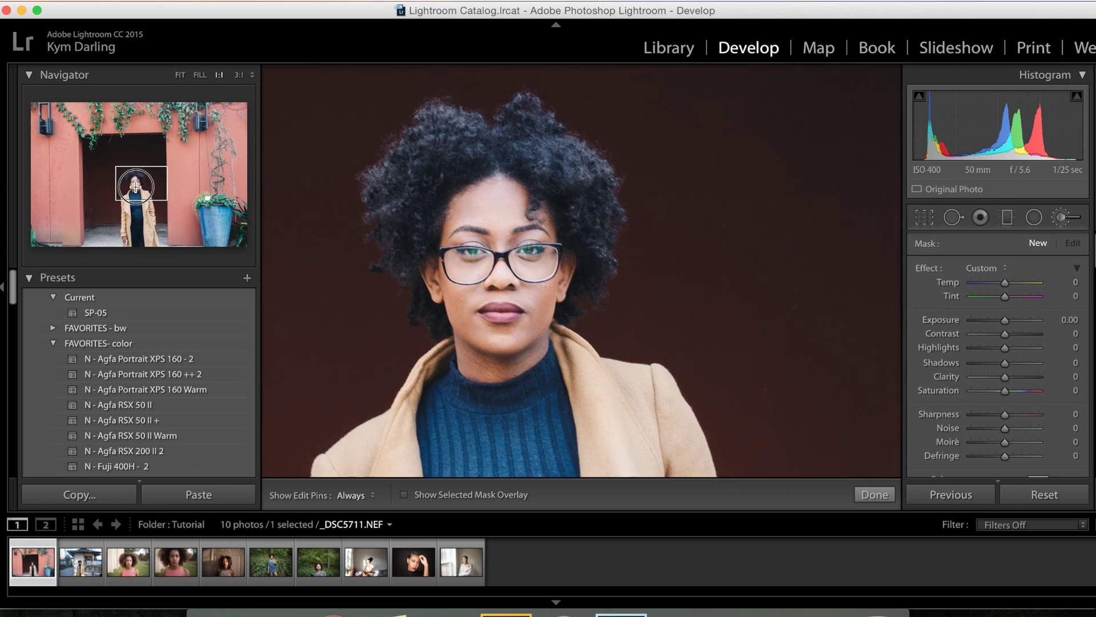
mouse_move(131, 180)
mouse_down()
mouse_move(147, 252)
mouse_move(122, 190)
mouse_move(147, 211)
mouse_move(136, 198)
mouse_up()
mouse_move(539, 205)
mouse_down()
mouse_move(522, 163)
mouse_move(630, 165)
mouse_up()
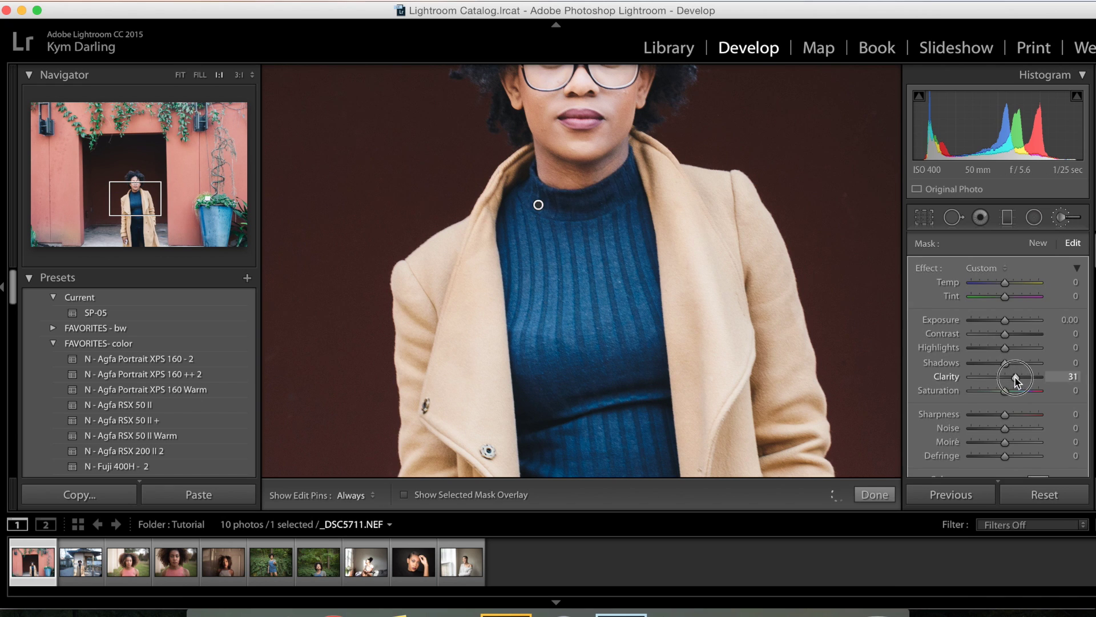
drag(1015, 382, 1016, 381)
Extend the Clarity brush mask over the rest of the coat, sweater and jeans and up to the hair.
drag(134, 200, 132, 232)
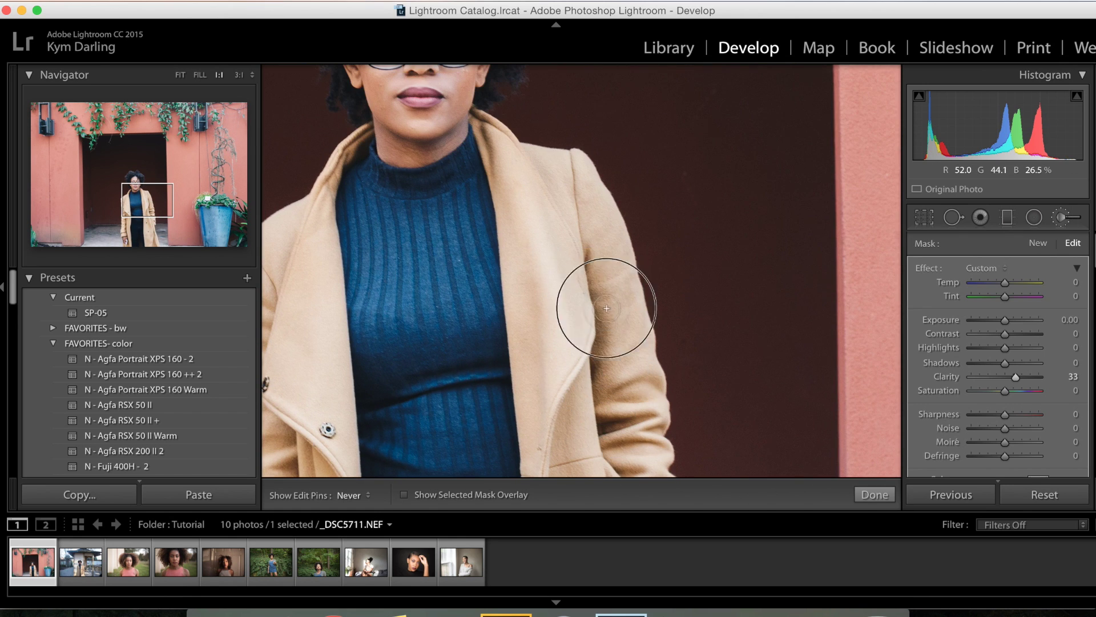
key(h)
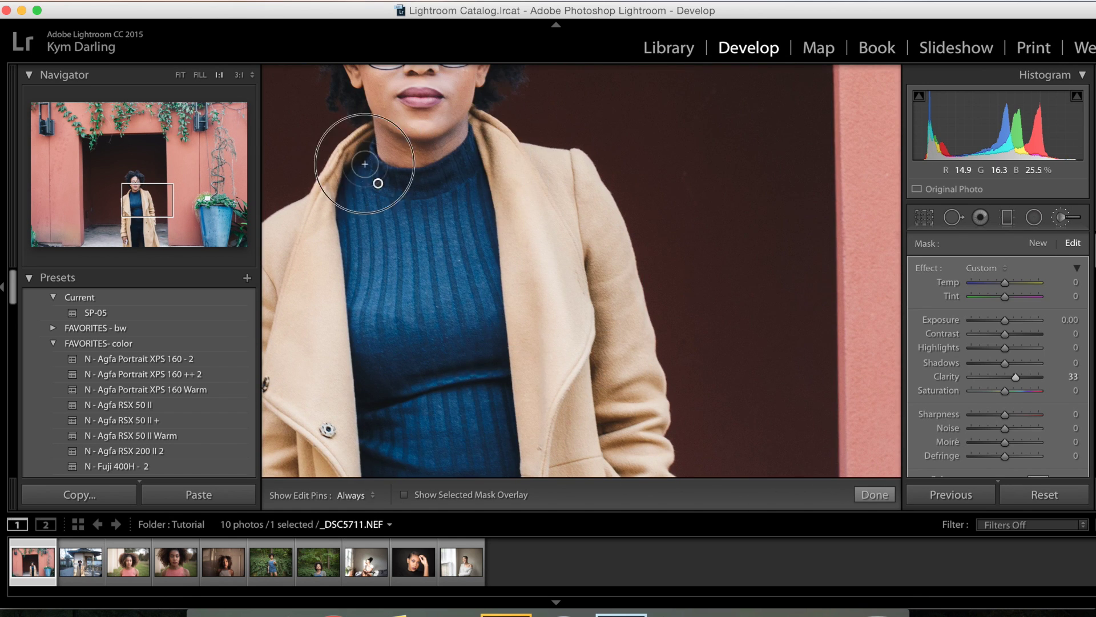
key(h)
click(134, 236)
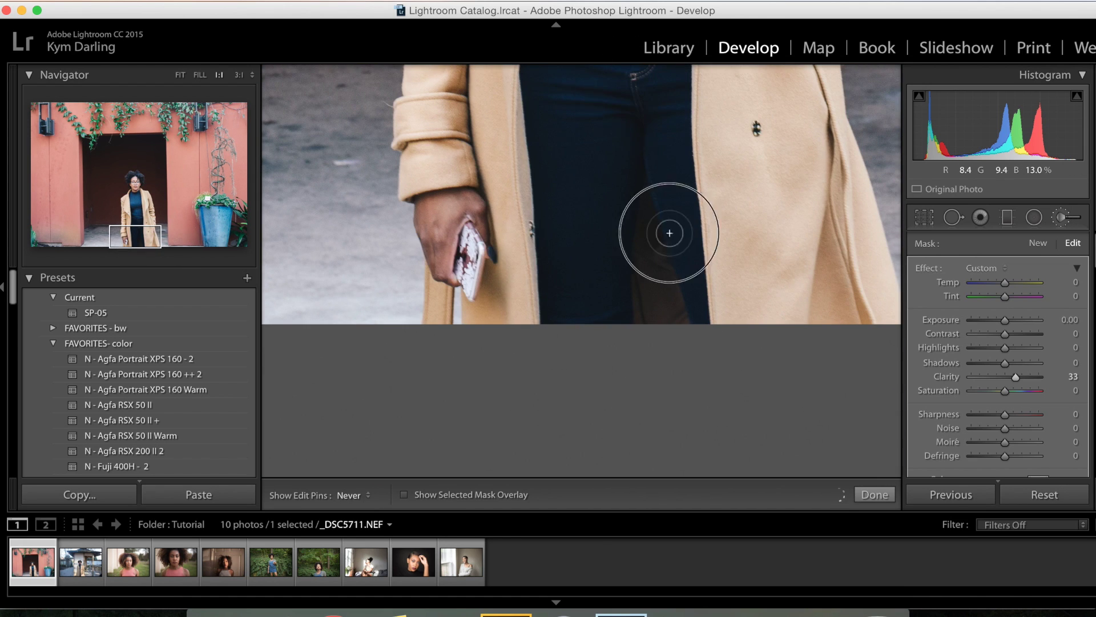
key(h)
click(132, 213)
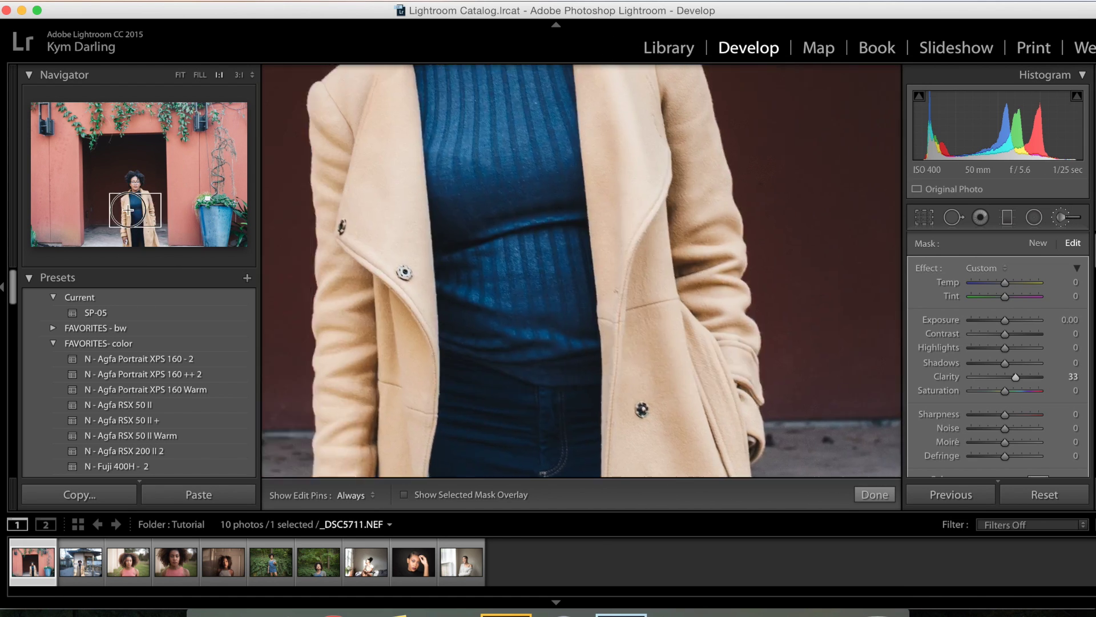
click(134, 181)
key(h)
key(h)
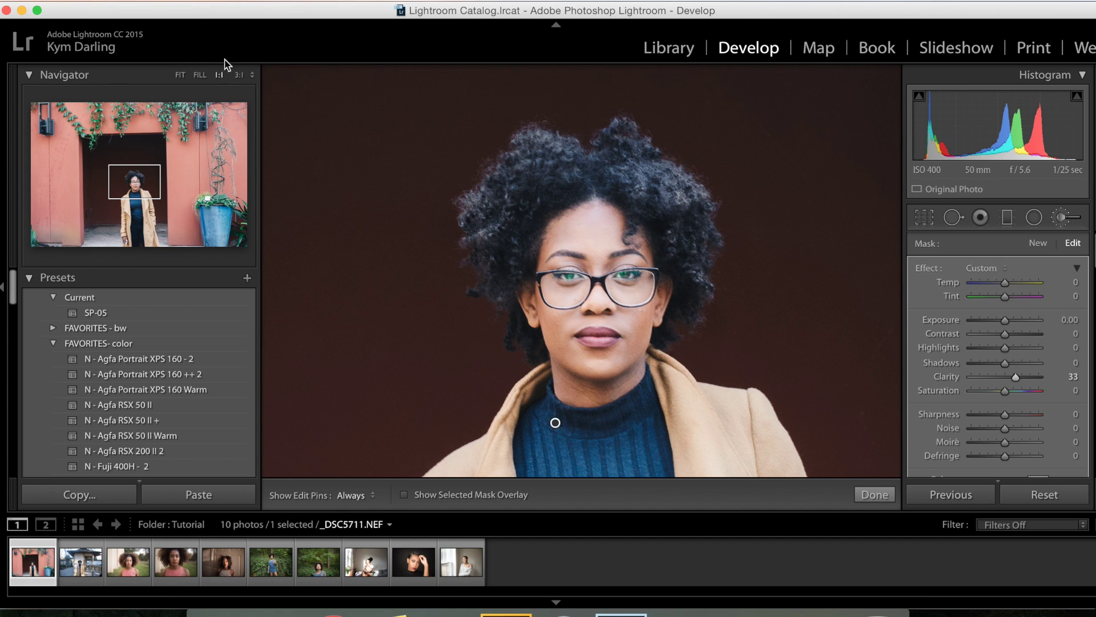
Brush the Clarity mask over the glasses and eyebrows at 3:1, and finish the brush adjustment.
click(239, 75)
key(h)
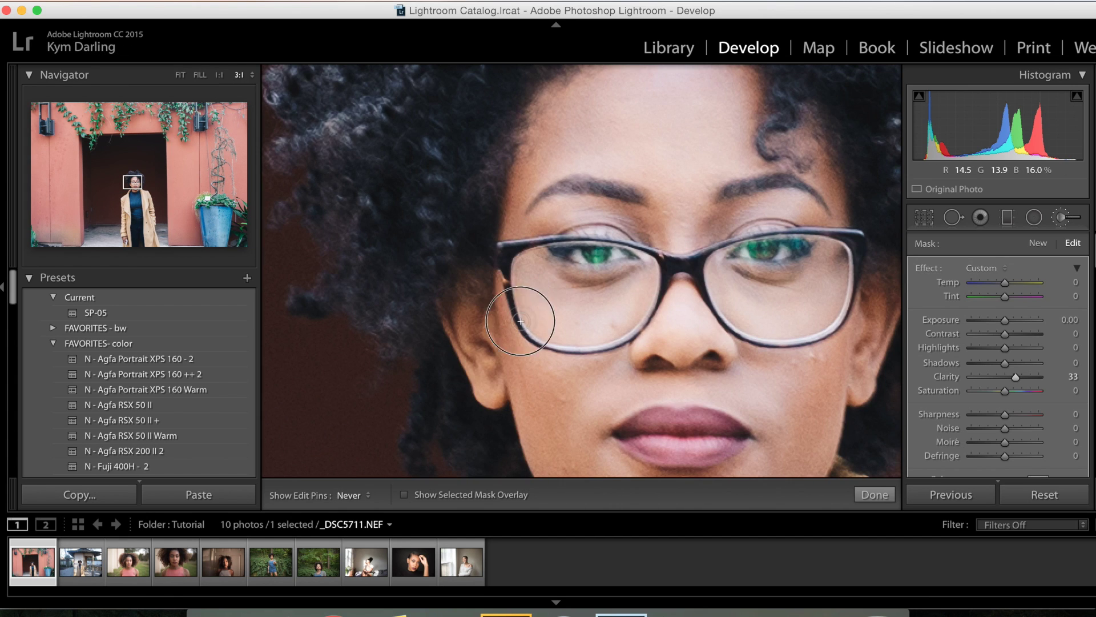
drag(848, 243, 839, 278)
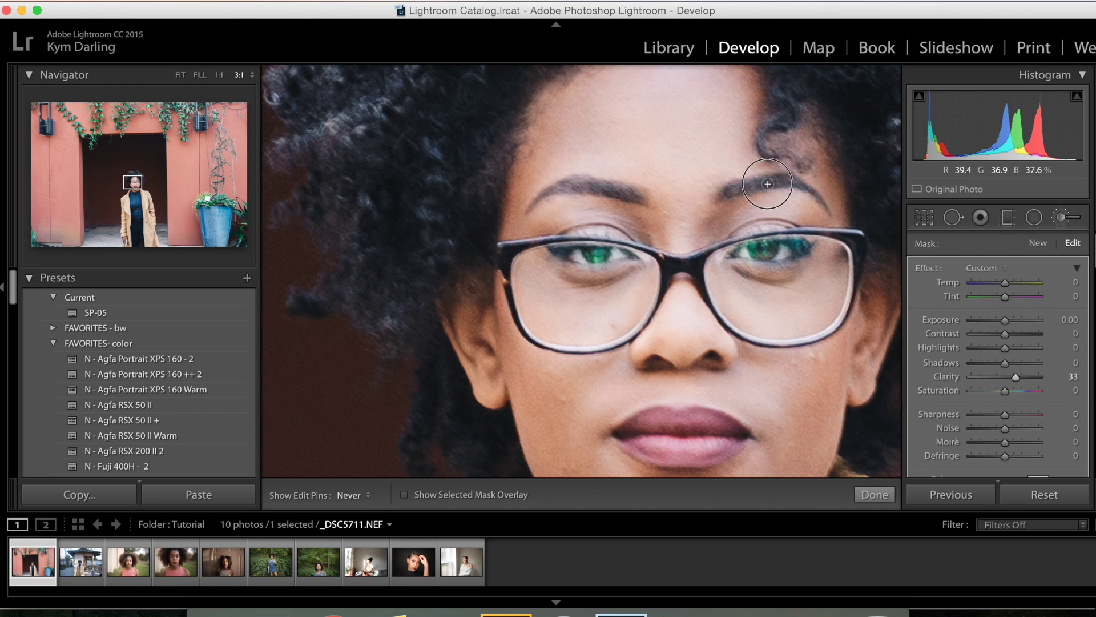
key(h)
key(h)
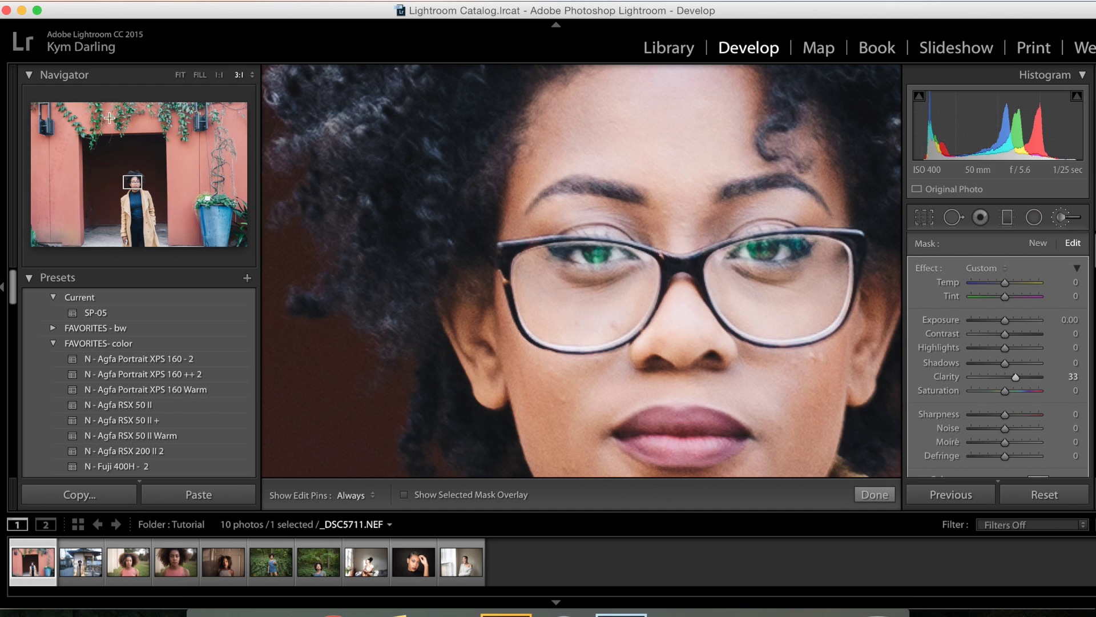
click(886, 495)
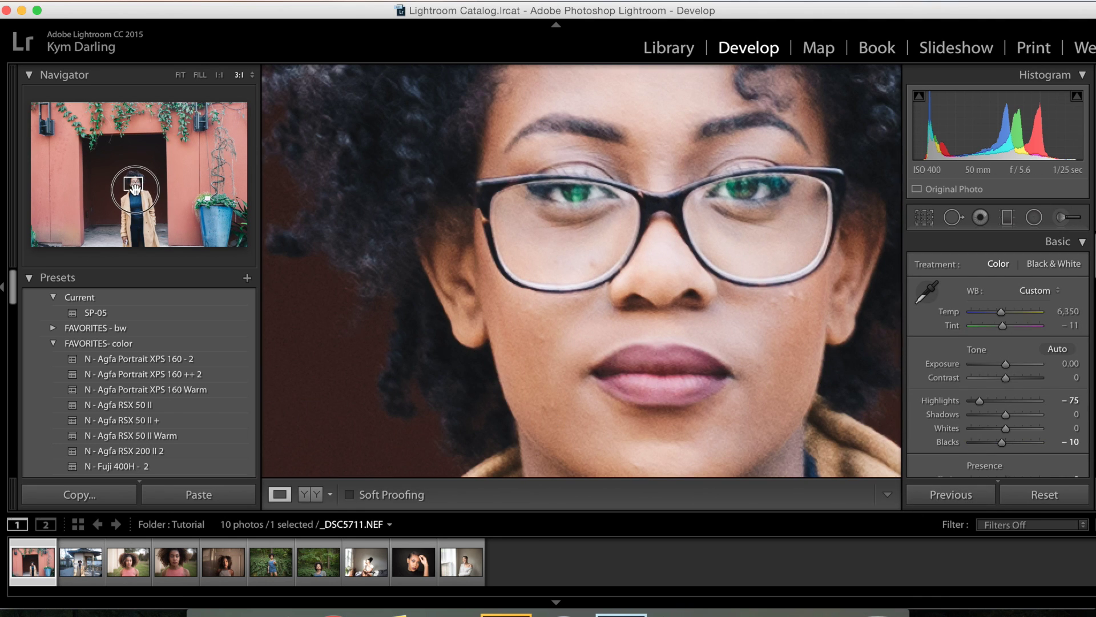
Clone out the skin blemishes on the image-left cheek, under the eye and between the eyebrows, using spot sizes 12 and 9.
click(954, 219)
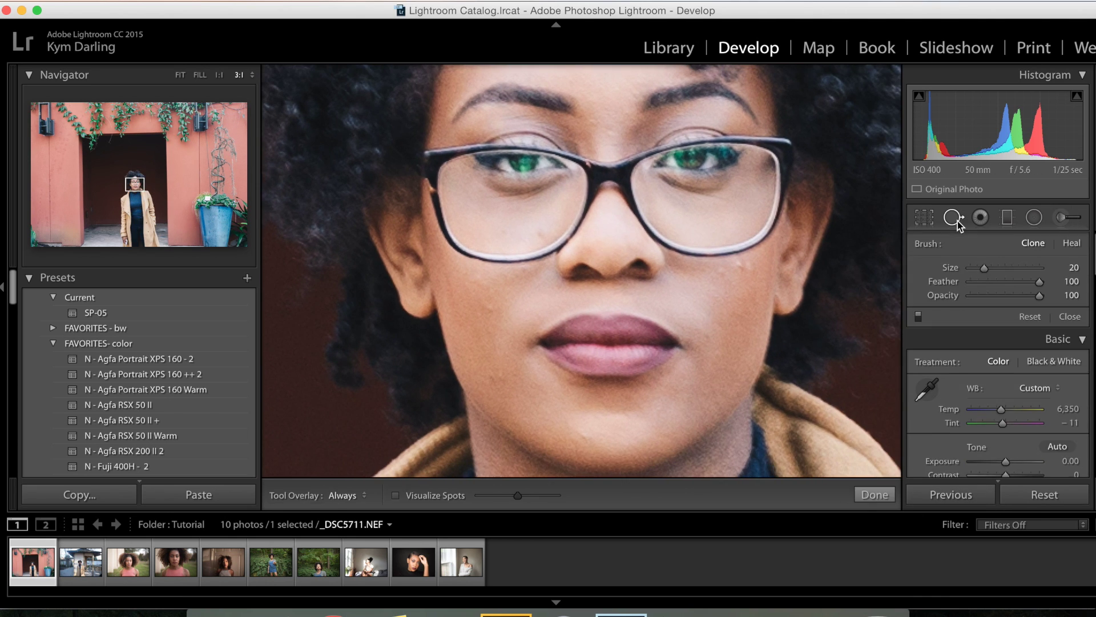
click(489, 309)
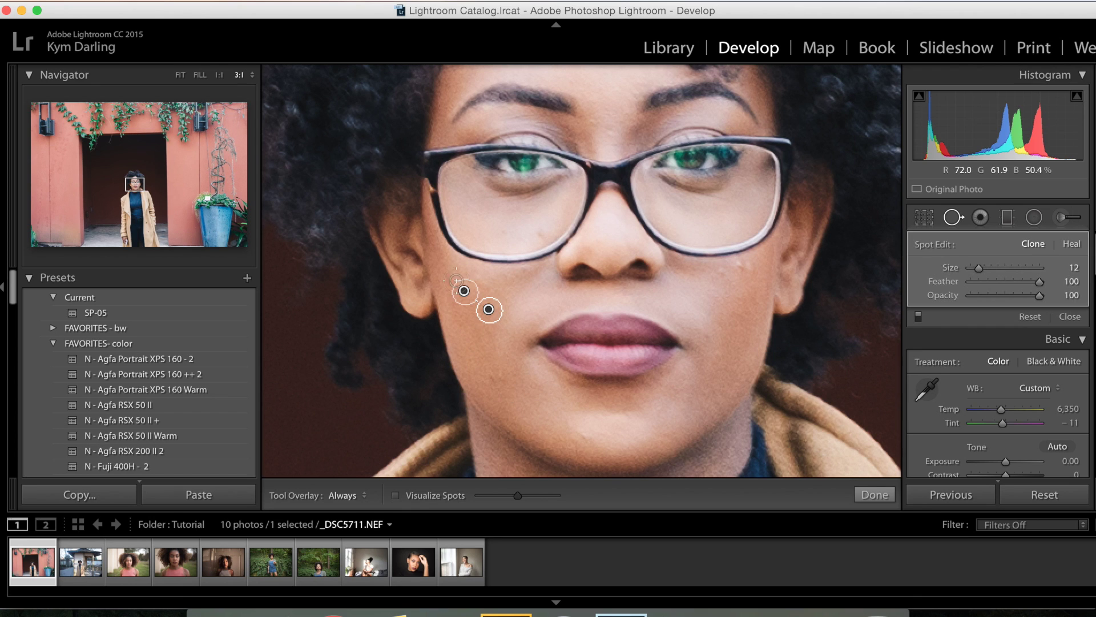
click(489, 379)
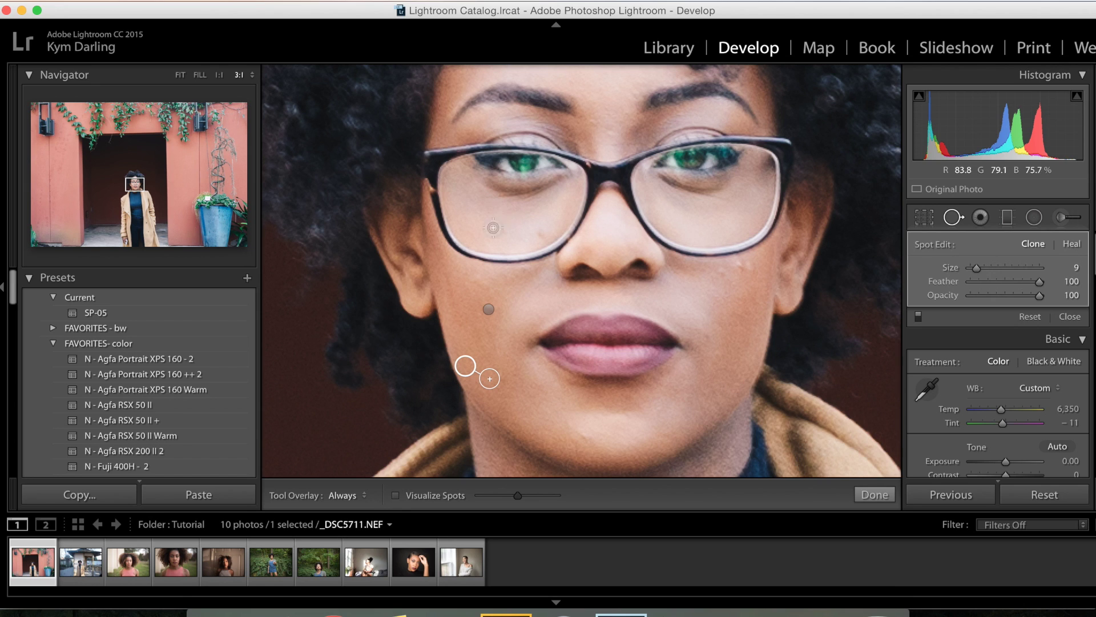
click(540, 236)
click(595, 123)
click(610, 130)
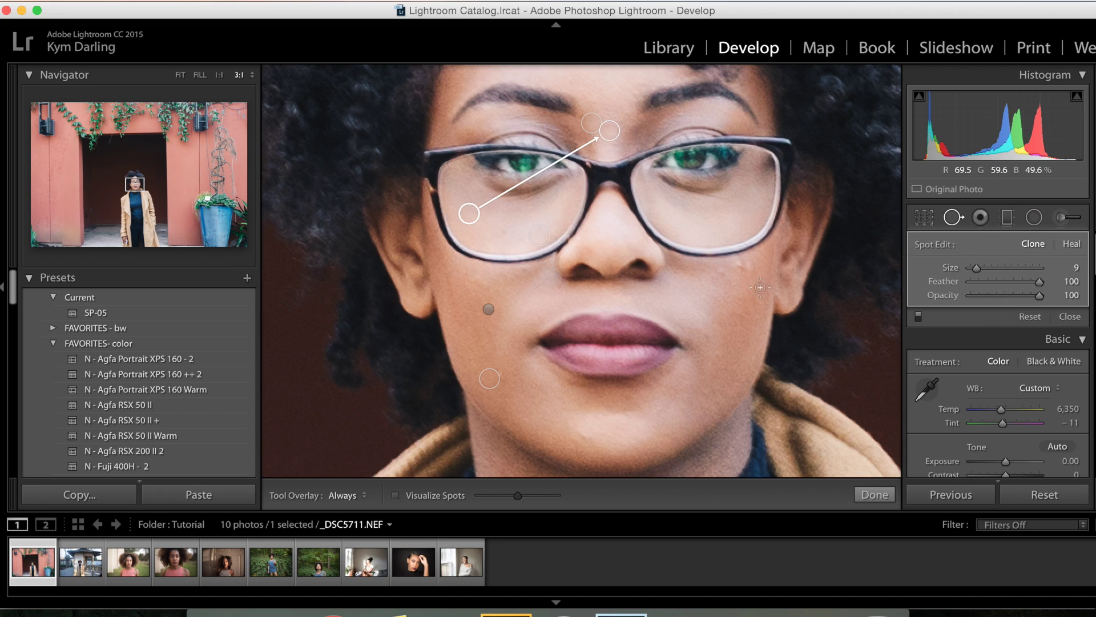
Clone out the blemishes on the image-right cheek at size 9, finish spot removal and compare the face before and after.
click(739, 264)
click(719, 267)
click(753, 268)
click(753, 269)
scroll(317, 139, up, 5)
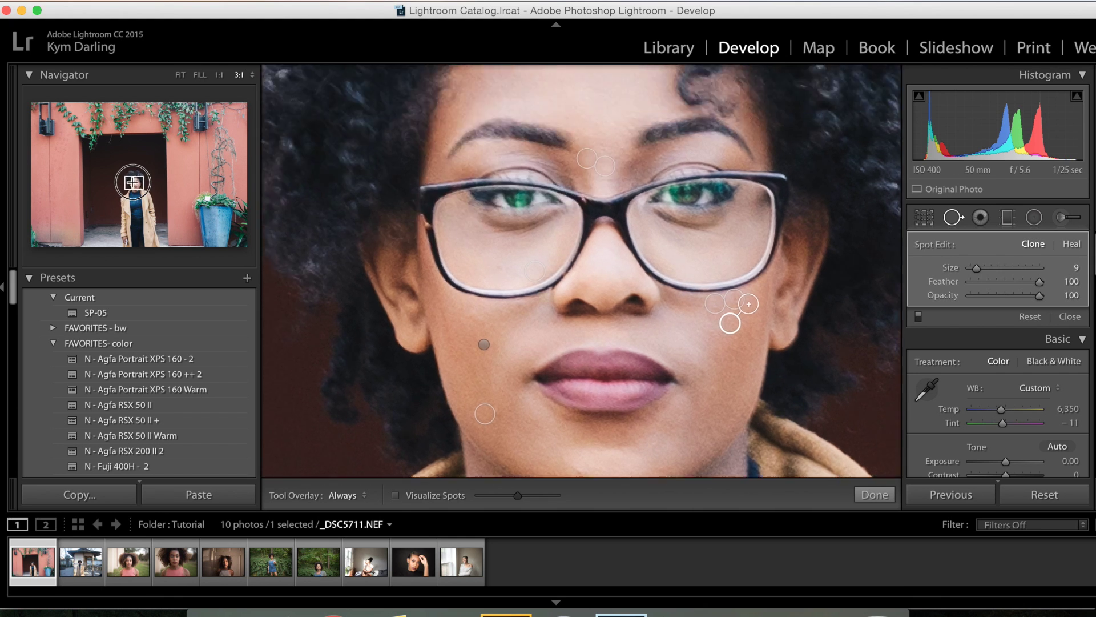
click(875, 494)
click(313, 494)
drag(517, 409, 432, 319)
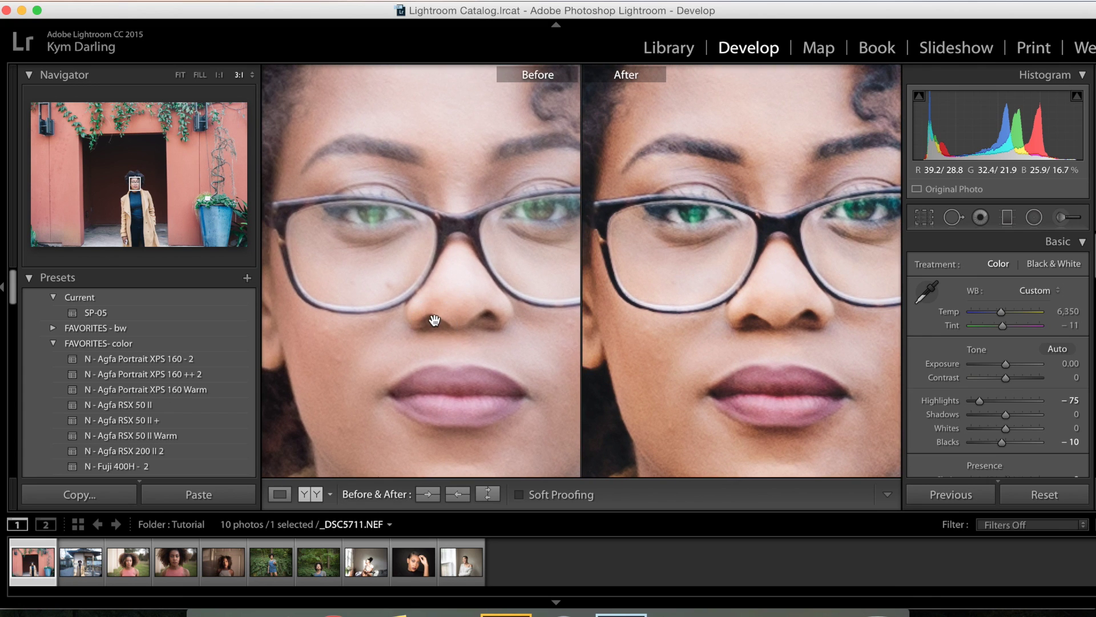
Soften the facial skin with an Adjustment Brush mask at Sharpness -51, and finish the brush adjustment.
click(1062, 217)
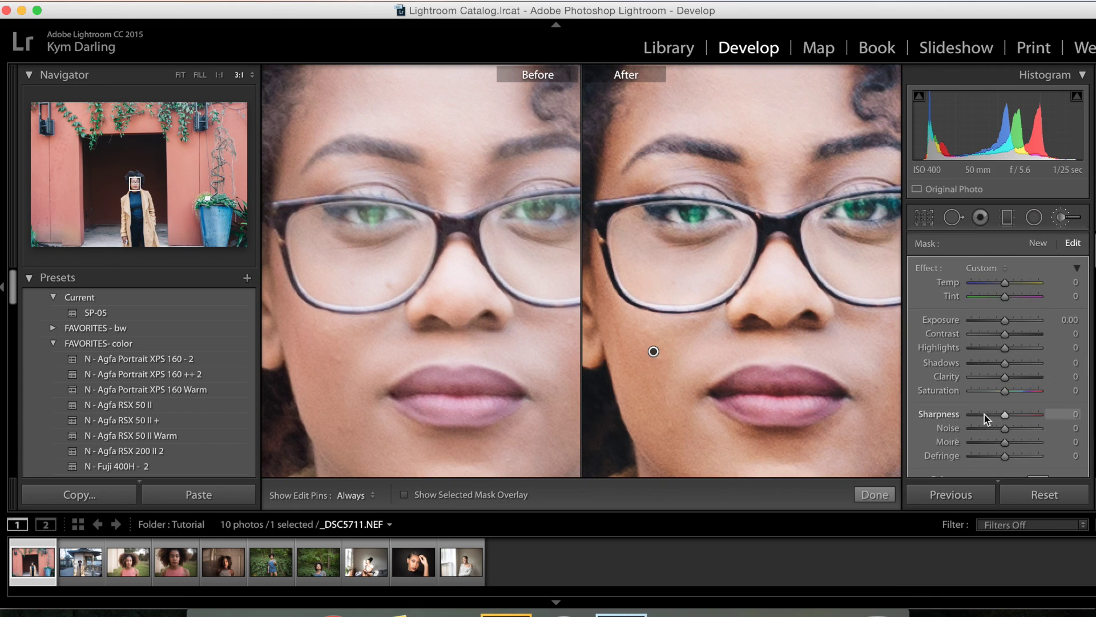
click(986, 415)
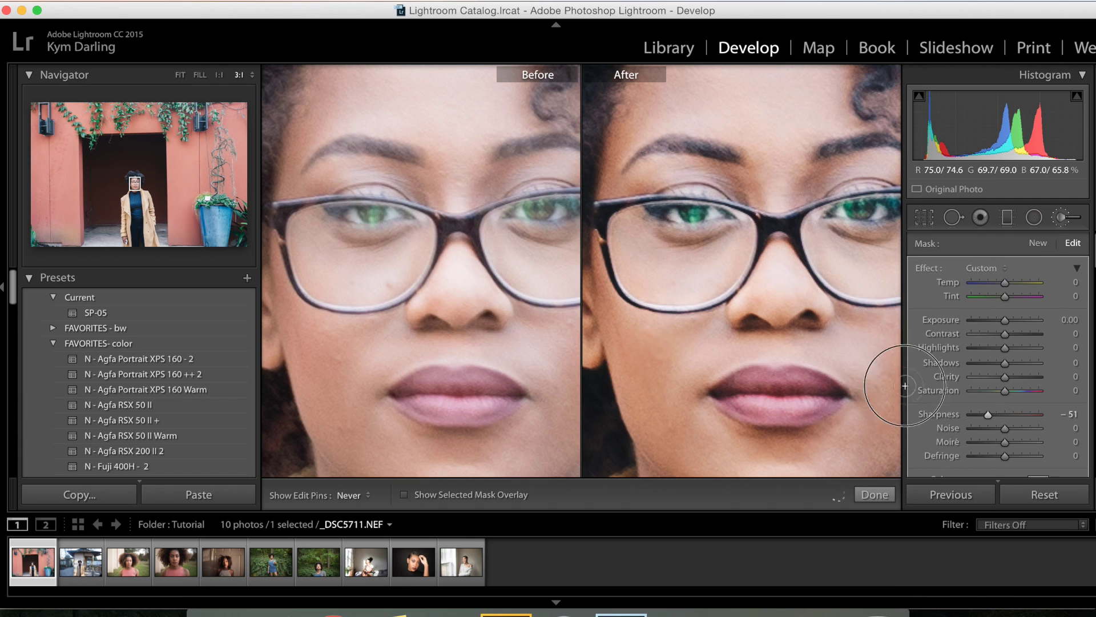
key(h)
key(h)
key(h)
click(874, 495)
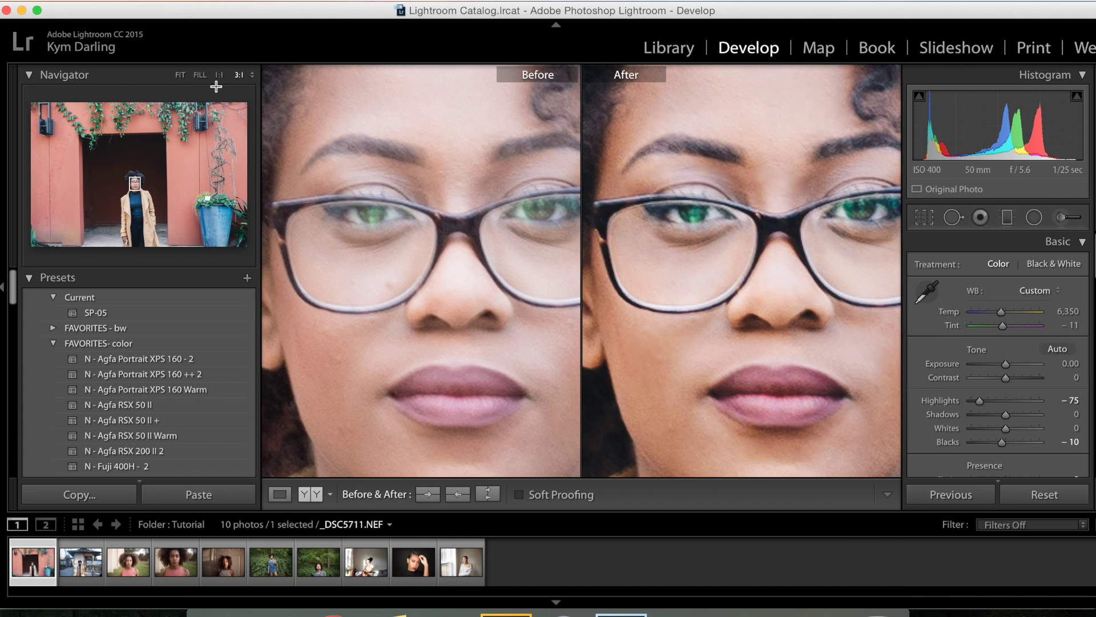
Return to the single full-photo view, straighten the photo with a crop angle of 1.47, and apply it.
click(200, 75)
click(180, 75)
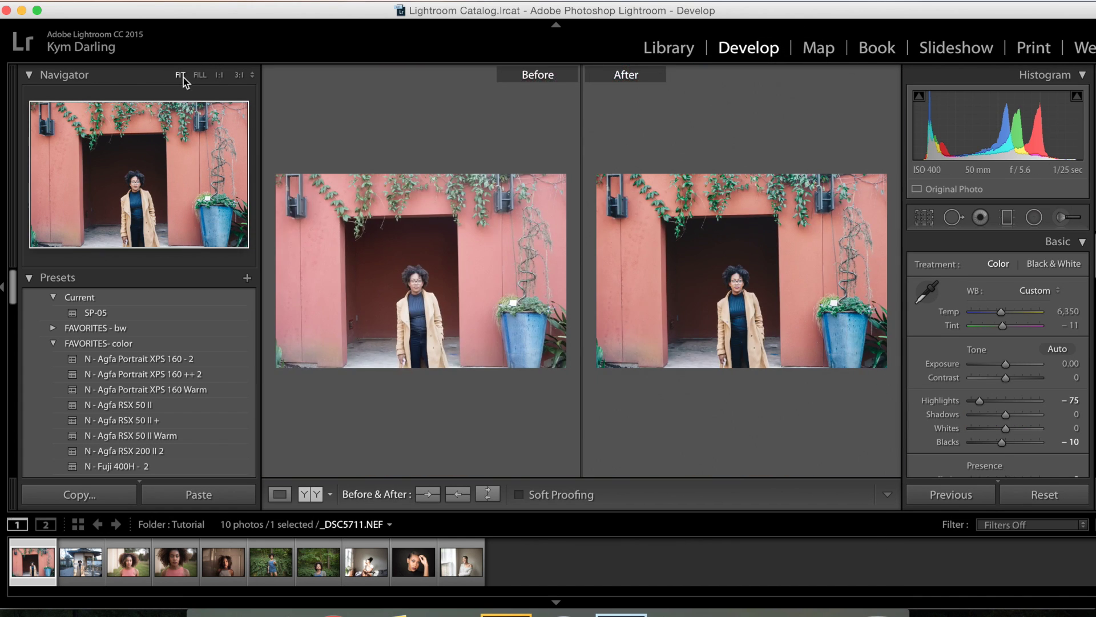
key(y)
click(933, 219)
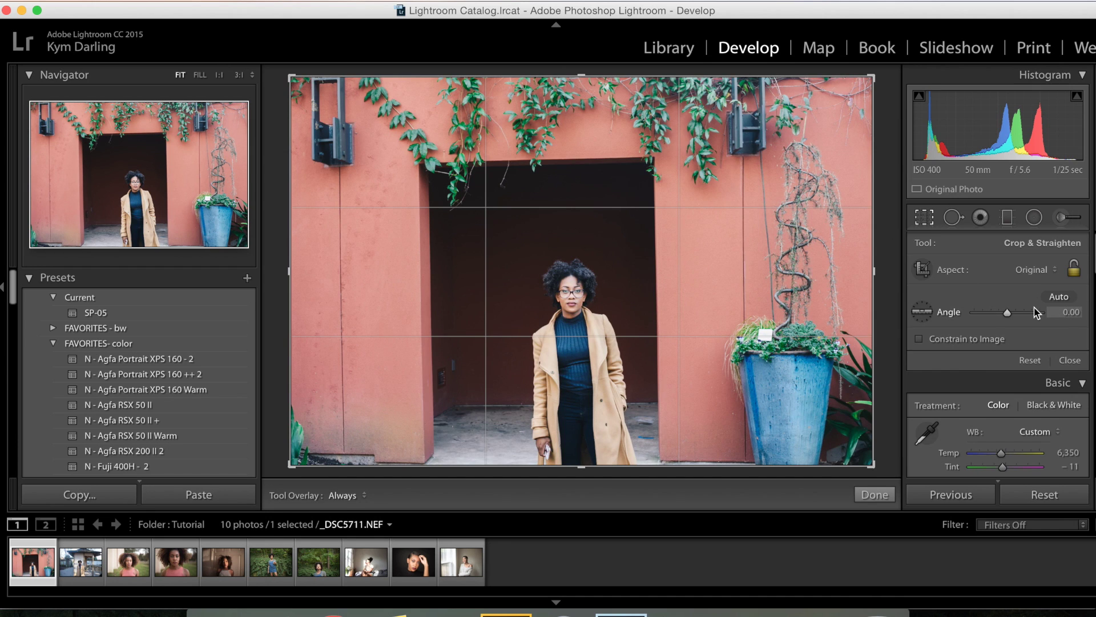
drag(1007, 314, 1009, 313)
click(1071, 313)
text(1.47)
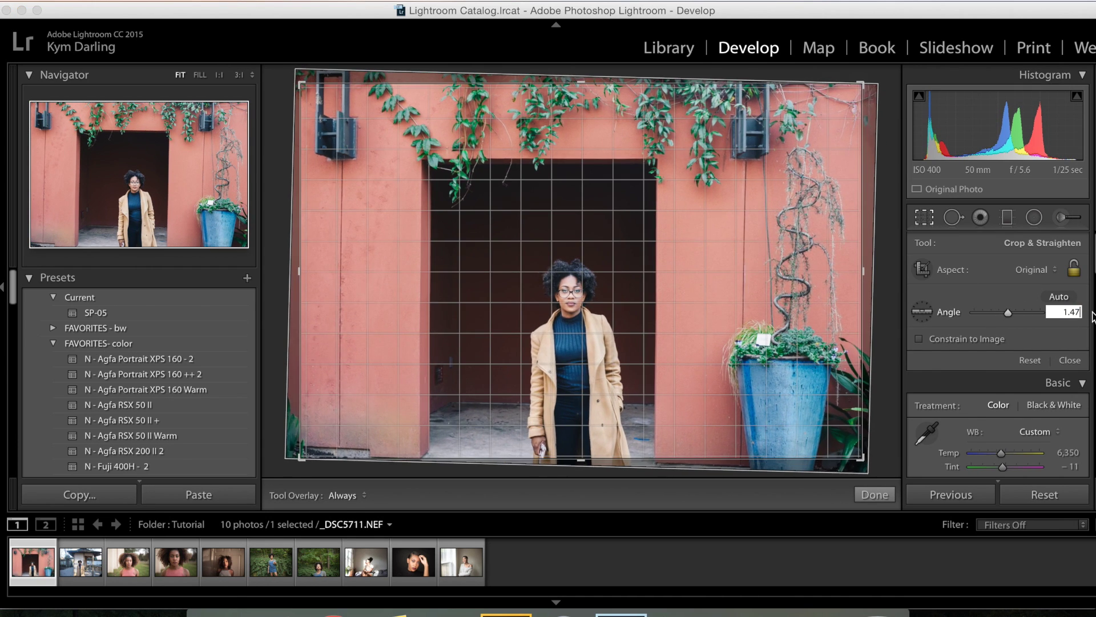
key(Return)
double_click(680, 306)
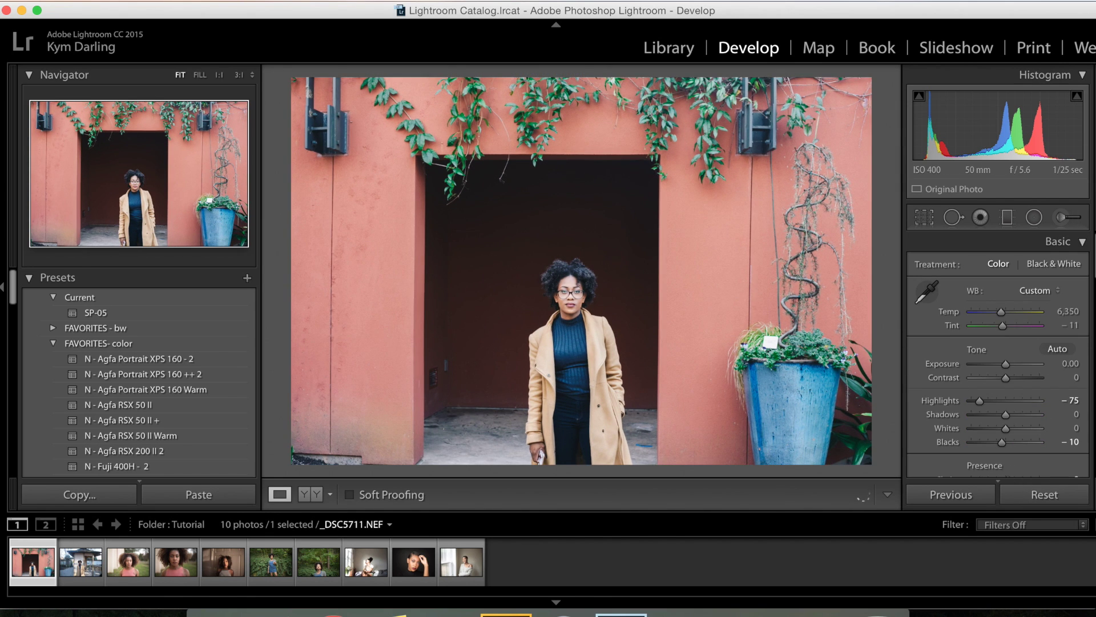
Crop both sides of the photo to cut away the wall lanterns and blue planter, framing the woman in the doorway, and apply it.
click(931, 216)
drag(863, 271, 795, 272)
drag(364, 272, 394, 274)
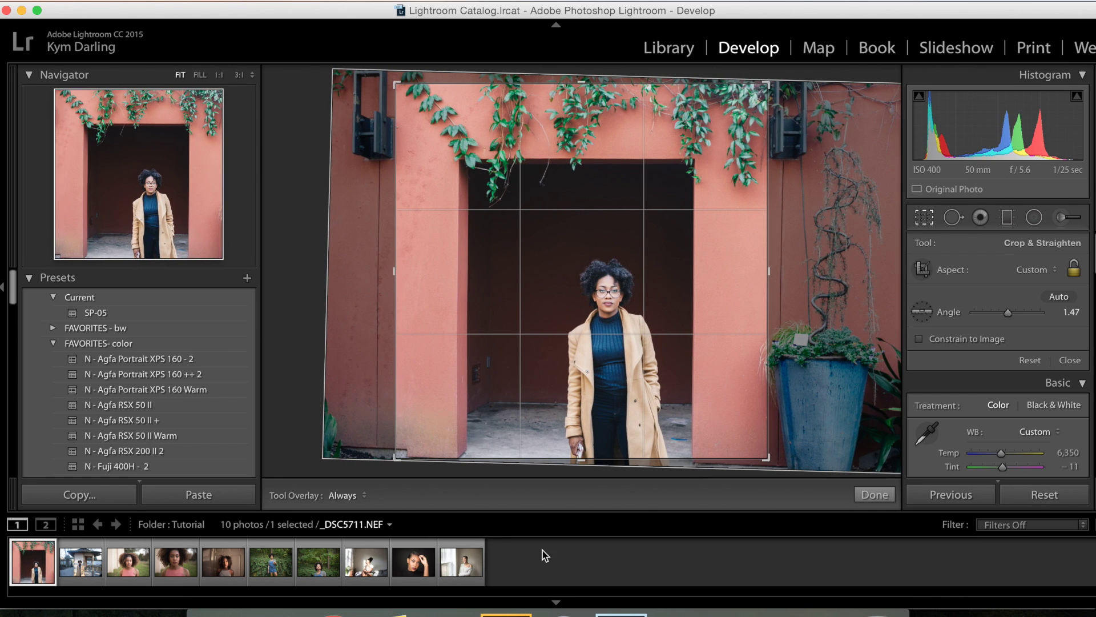
drag(772, 311, 777, 271)
drag(384, 272, 381, 269)
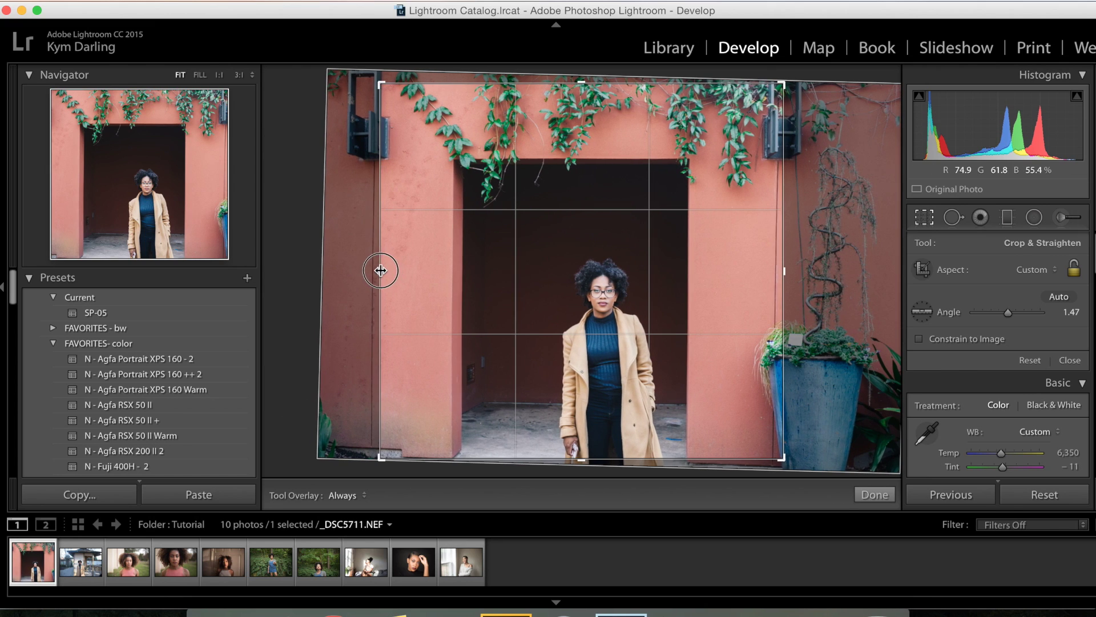
mouse_move(379, 265)
mouse_down()
mouse_move(362, 271)
mouse_move(388, 274)
mouse_up()
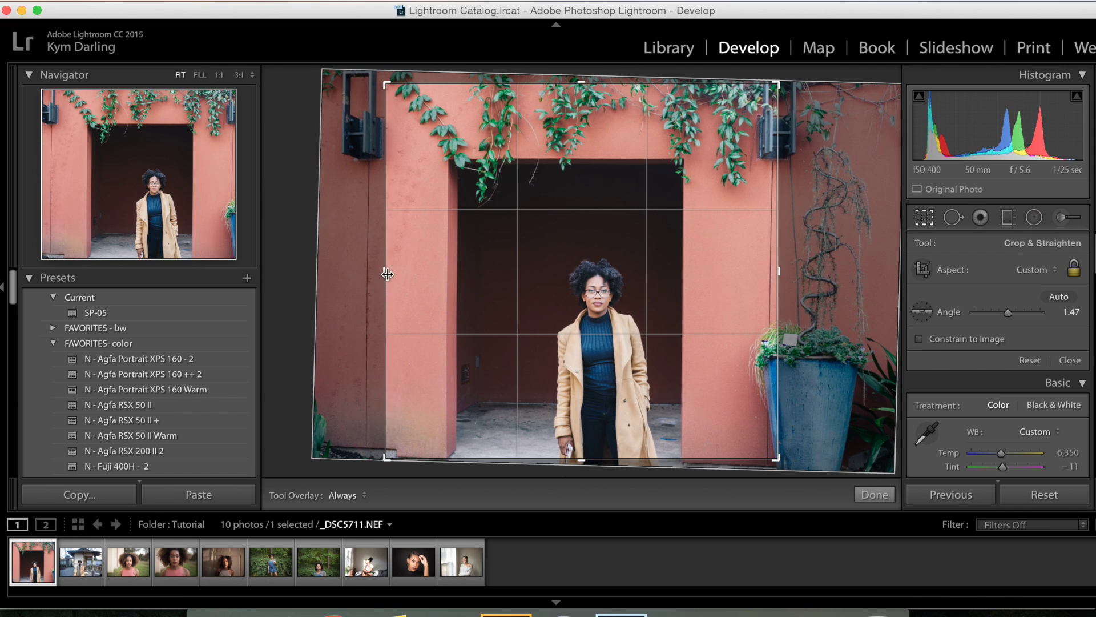
drag(781, 277, 768, 272)
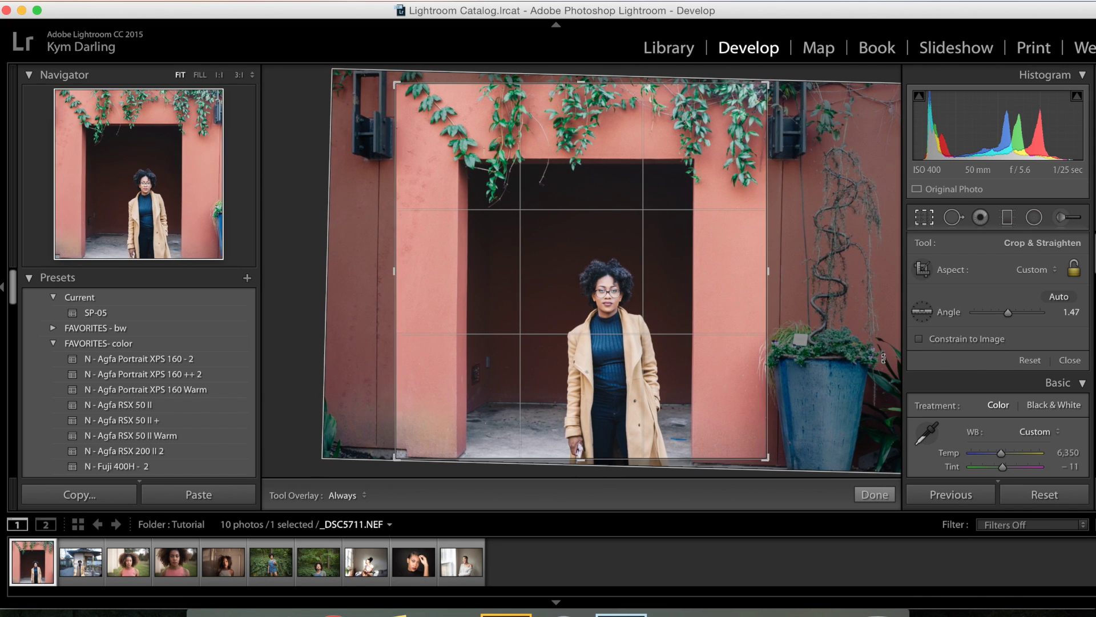
key(Return)
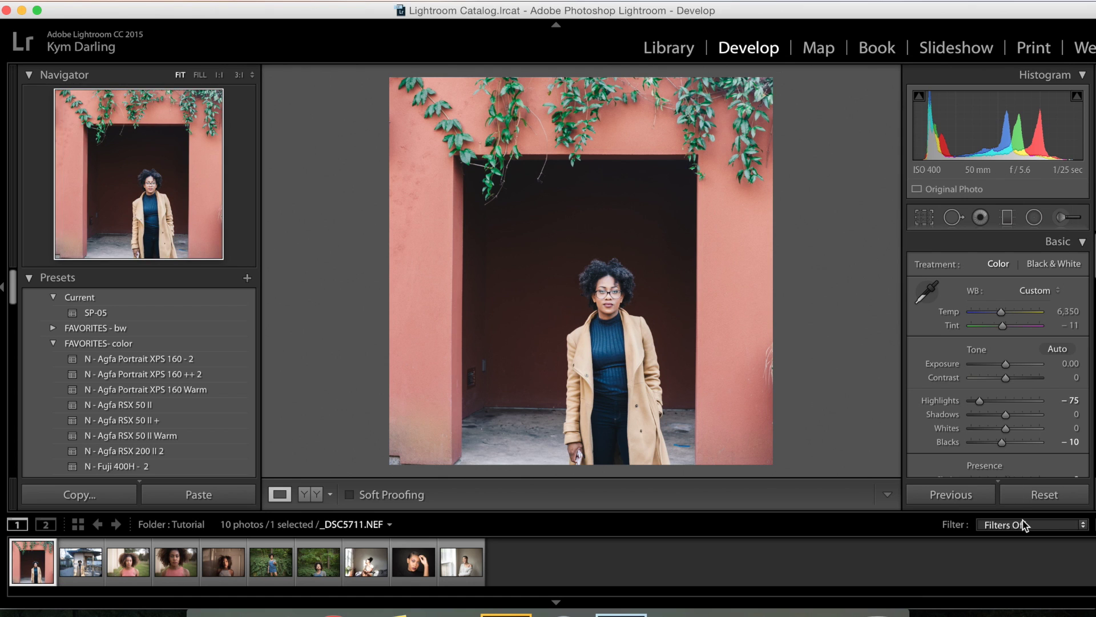
Start Spot Removal in Clone mode on the cropped photo.
click(952, 217)
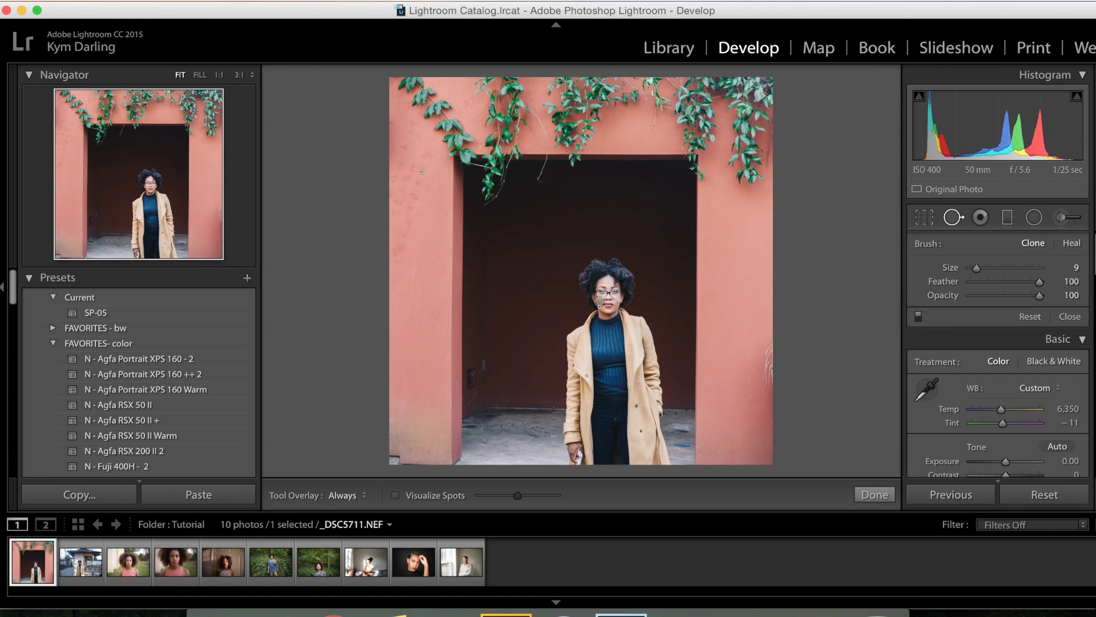